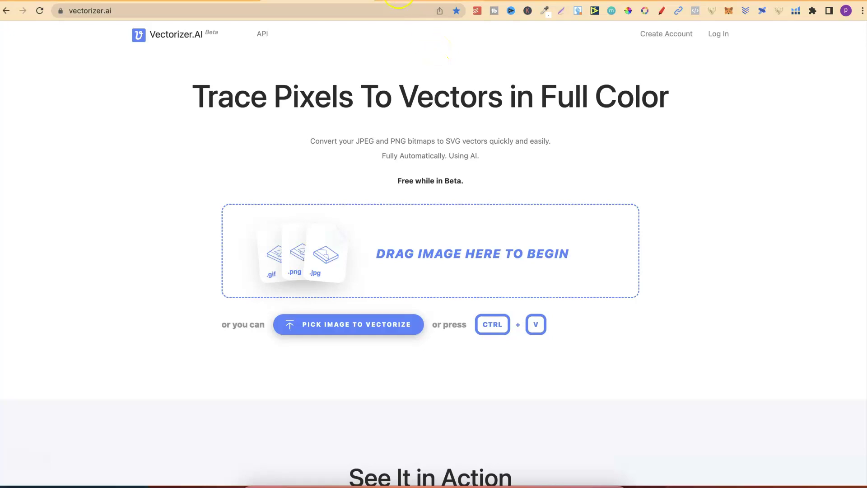
# Look over the Vector Magic homepage, then come back to Vectorizer.AI's homepage.
pyautogui.click(402, 2)
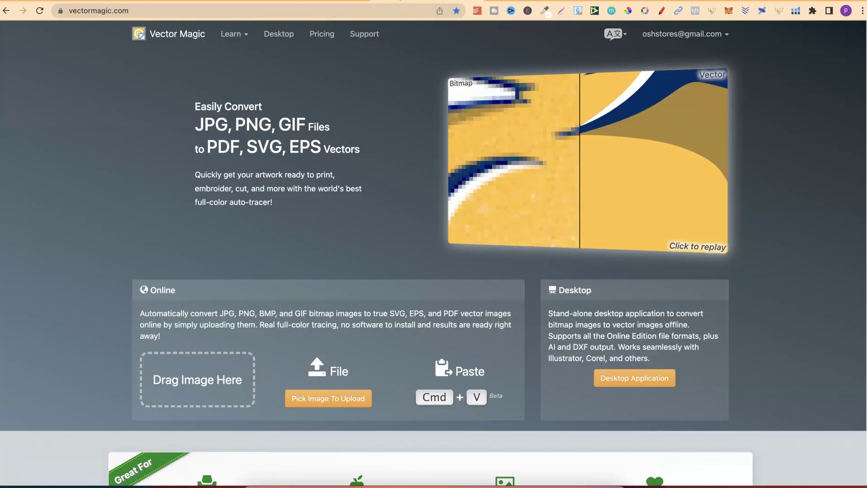
pyautogui.click(397, 2)
pyautogui.click(316, 1)
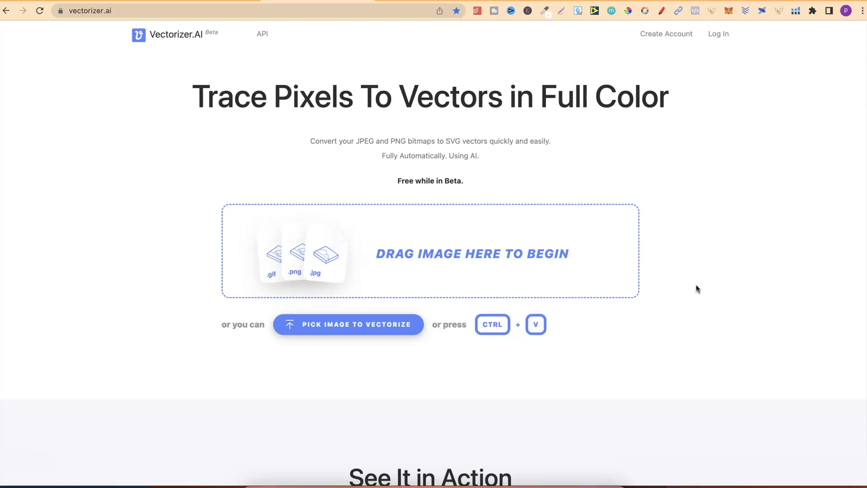
# Highlight the 'Free while in Beta.' note, check Vector Magic again, then clear the highlight.
pyautogui.click(699, 287)
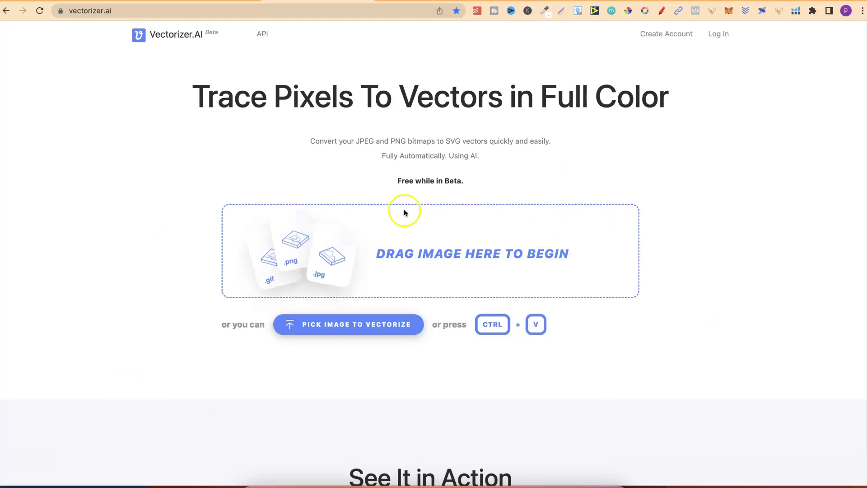
pyautogui.moveTo(397, 182); pyautogui.dragTo(466, 186)
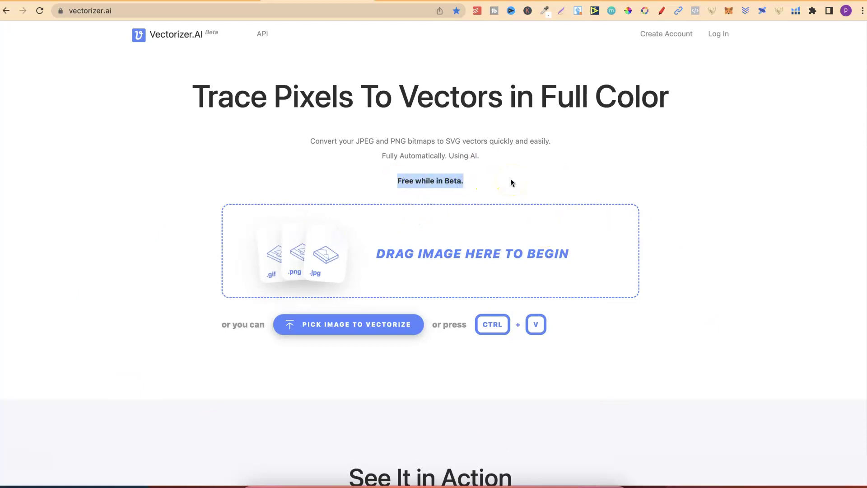
pyautogui.click(422, 2)
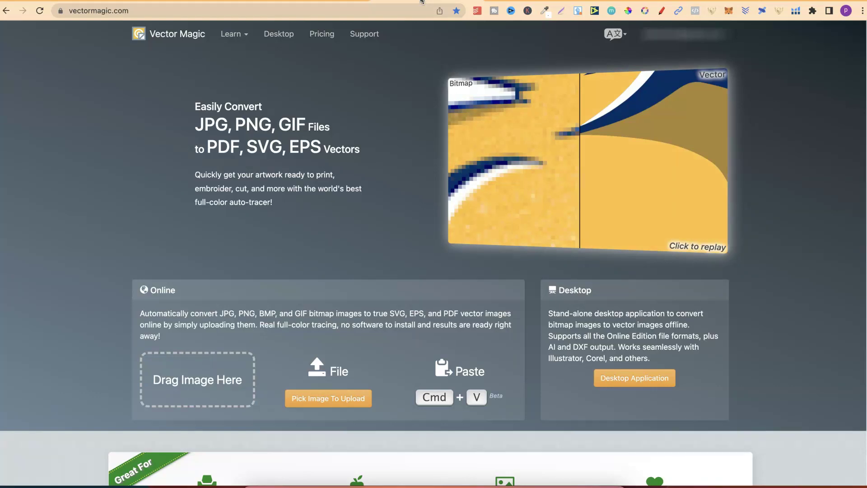
pyautogui.click(356, 2)
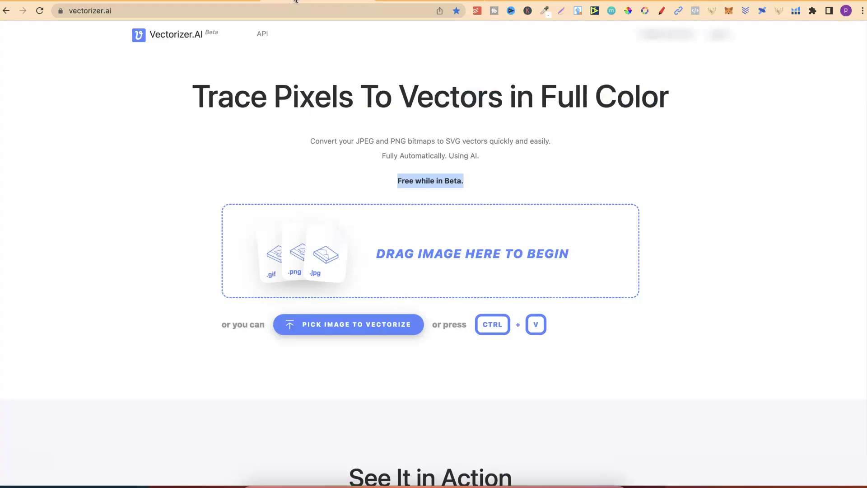
pyautogui.click(671, 187)
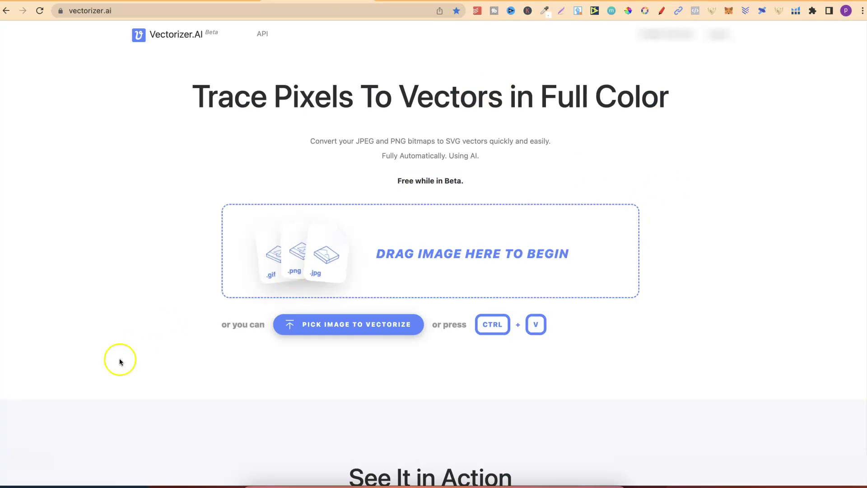
# Save the Midjourney cowgirl line-art image as a PNG and go back to Vectorizer.AI.
pyautogui.click(523, 1)
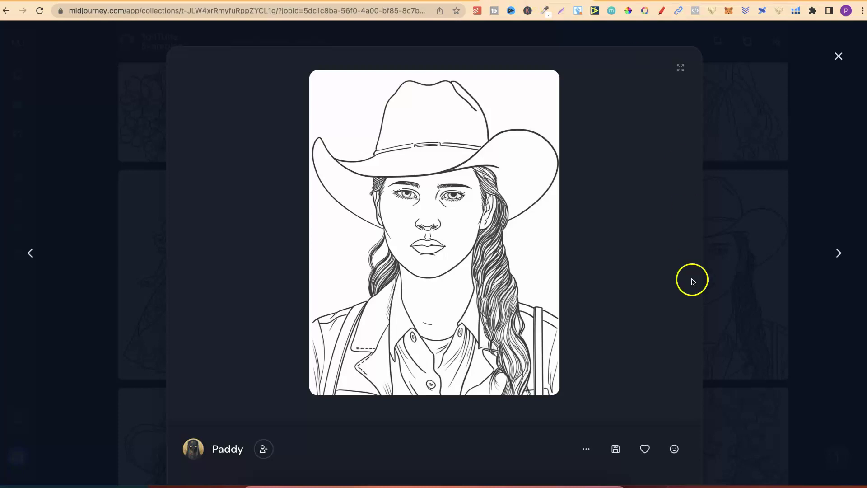
pyautogui.click(615, 448)
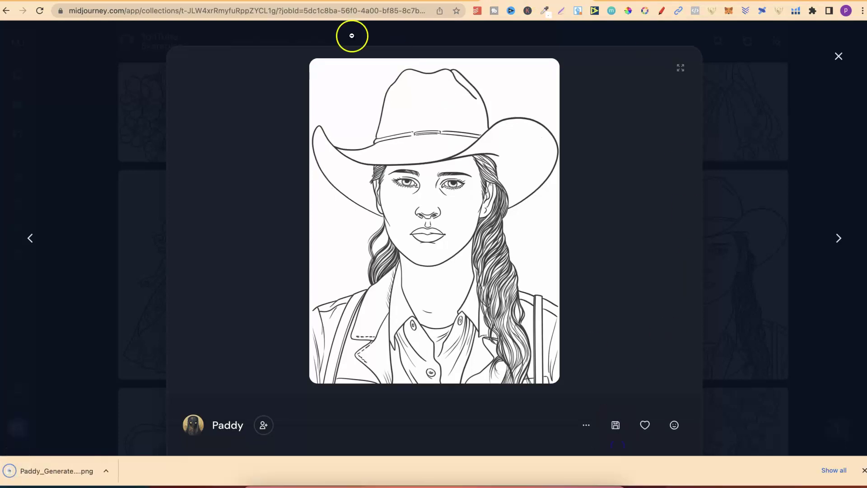
pyautogui.click(320, 1)
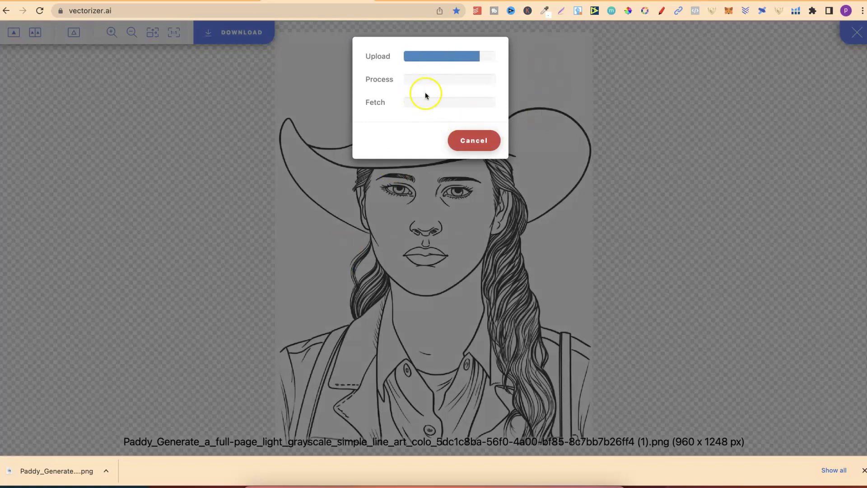
# Drag the downloaded cowgirl PNG from the download bar onto Vector Magic's upload page.
pyautogui.click(429, 1)
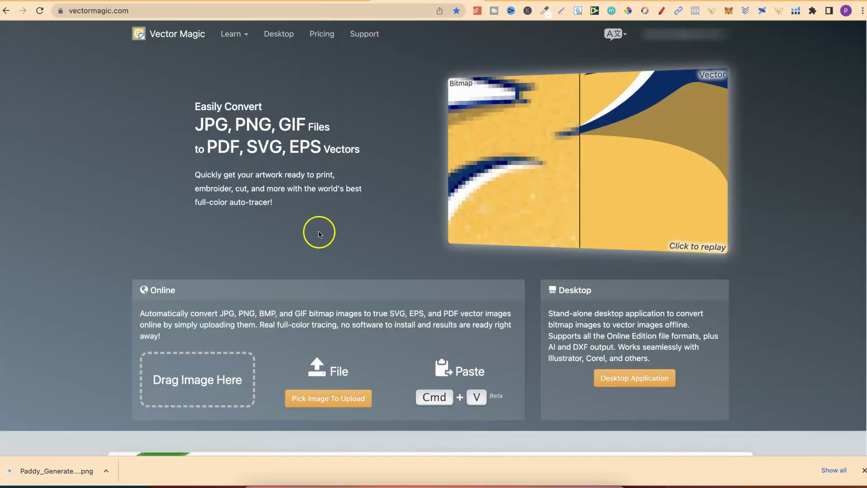
pyautogui.moveTo(59, 470); pyautogui.dragTo(180, 386)
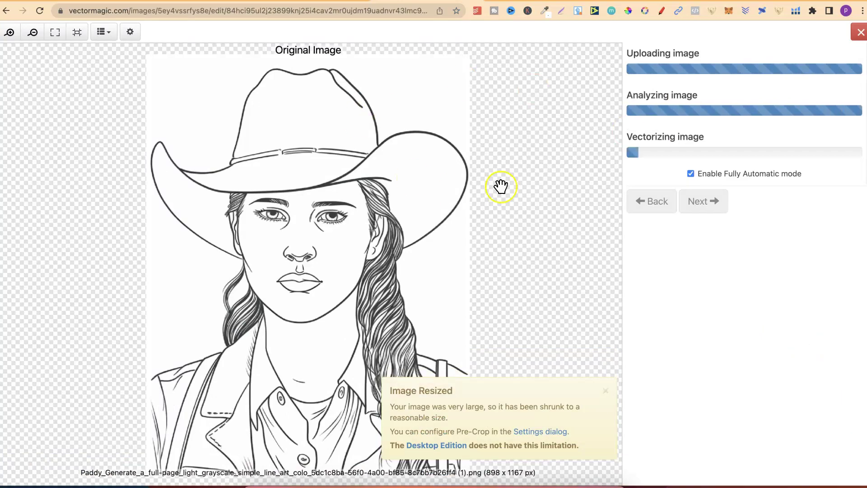
# Zoom both Vectorizer.AI panels in on the cowgirl's eyebrow, eye and iris.
pyautogui.click(316, 1)
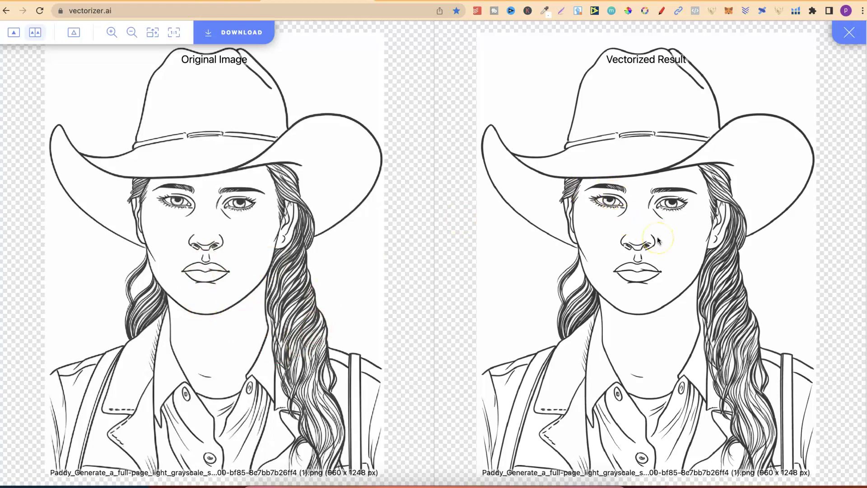
pyautogui.scroll(10, 657, 236)
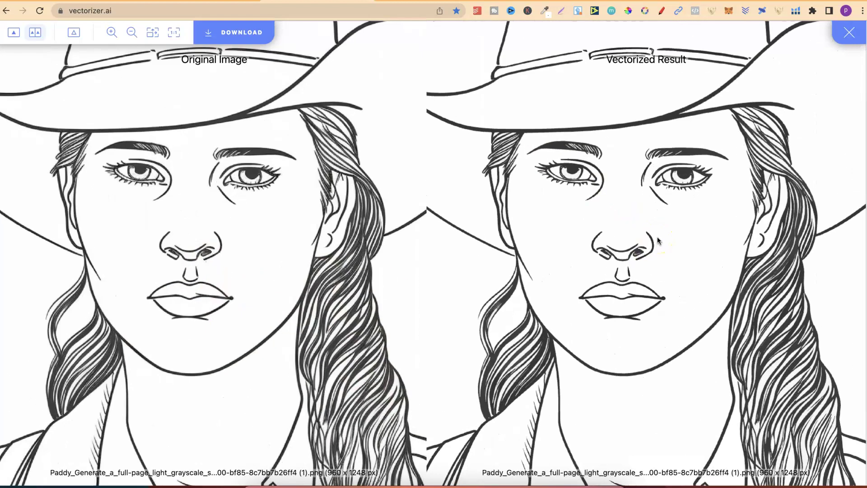
pyautogui.scroll(2, 657, 236)
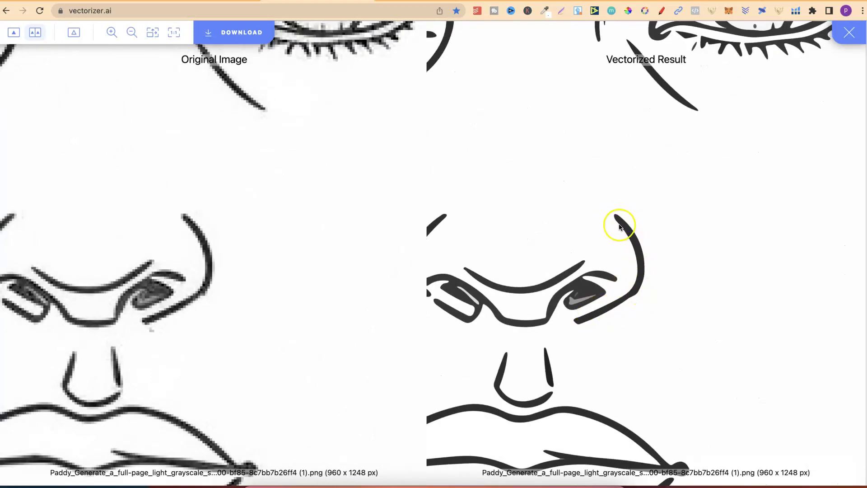
pyautogui.scroll(-2, 745, 197)
pyautogui.moveTo(745, 197); pyautogui.dragTo(768, 316)
pyautogui.scroll(3, 745, 216)
pyautogui.moveTo(746, 216); pyautogui.dragTo(776, 364)
pyautogui.scroll(2, 690, 392)
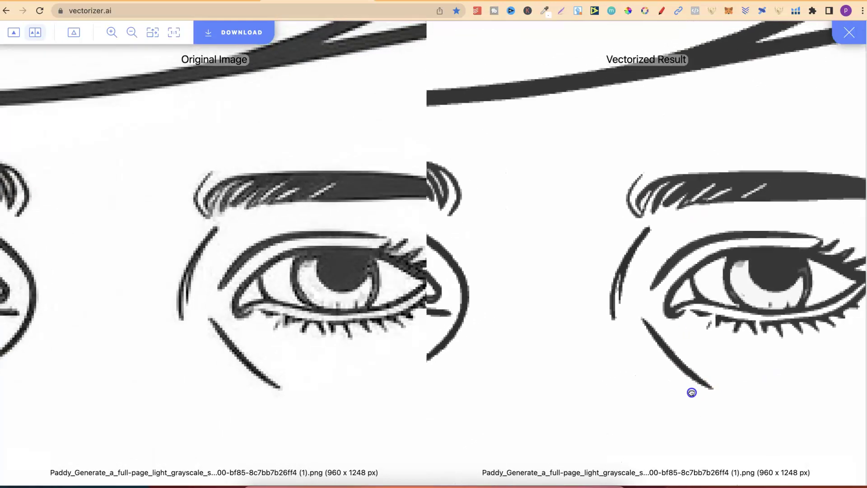
pyautogui.scroll(2, 670, 378)
pyautogui.moveTo(670, 377); pyautogui.dragTo(632, 310)
pyautogui.scroll(5, 633, 311)
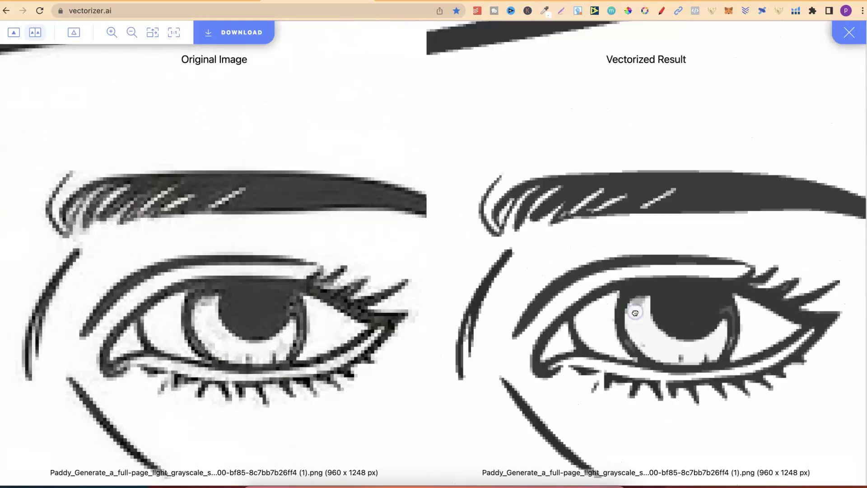
# Inspect the lower eyelid and lashes up close, then zoom back out.
pyautogui.click(567, 207)
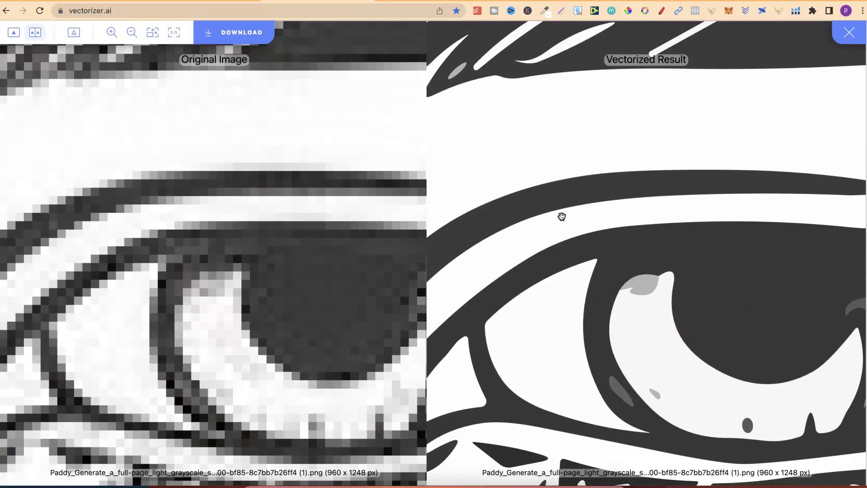
pyautogui.click(561, 217)
pyautogui.moveTo(696, 227); pyautogui.dragTo(676, 69)
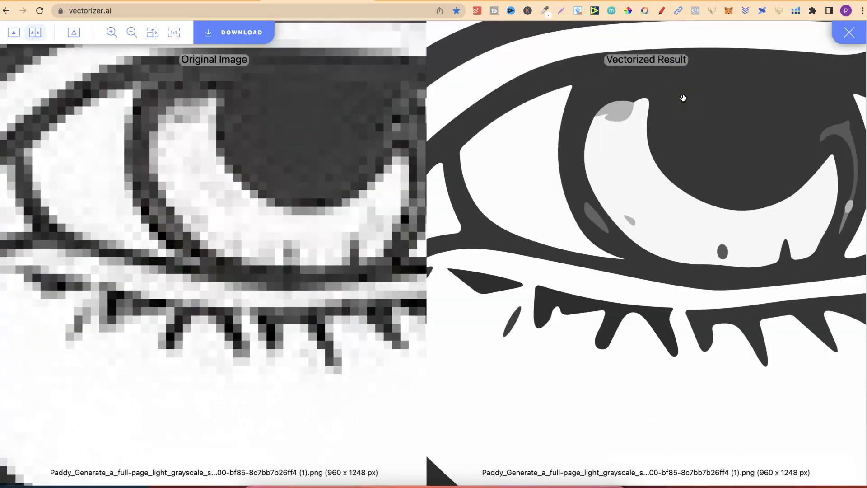
pyautogui.scroll(-10, 682, 98)
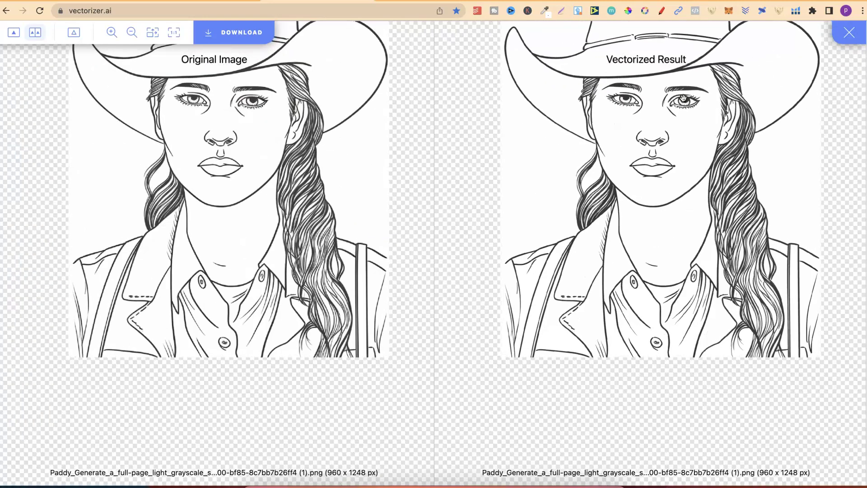
# Pan Vector Magic's panes to examine the tapered tip of the hat brim.
pyautogui.moveTo(683, 98); pyautogui.dragTo(667, 188)
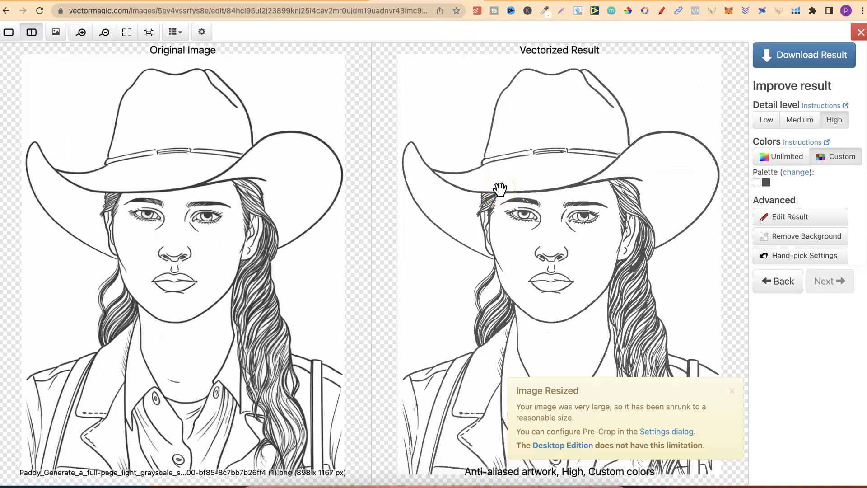
pyautogui.scroll(10, 500, 189)
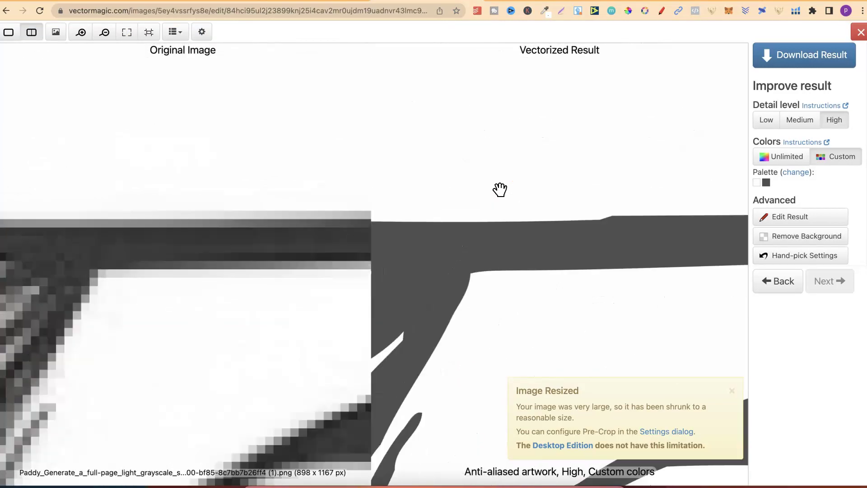
pyautogui.moveTo(562, 270); pyautogui.dragTo(508, 114)
pyautogui.moveTo(612, 192); pyautogui.dragTo(480, 172)
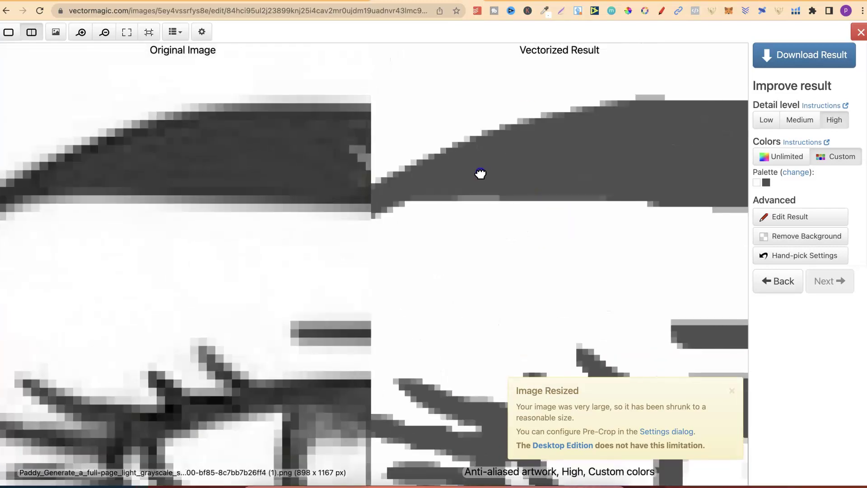
# Check the eye area, then zoom out until the whole portrait fits both panes.
pyautogui.click(571, 209)
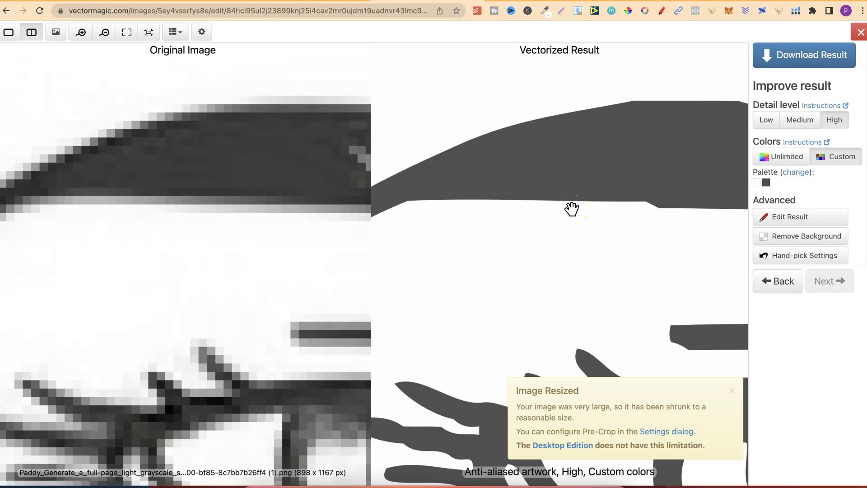
pyautogui.click(213, 198)
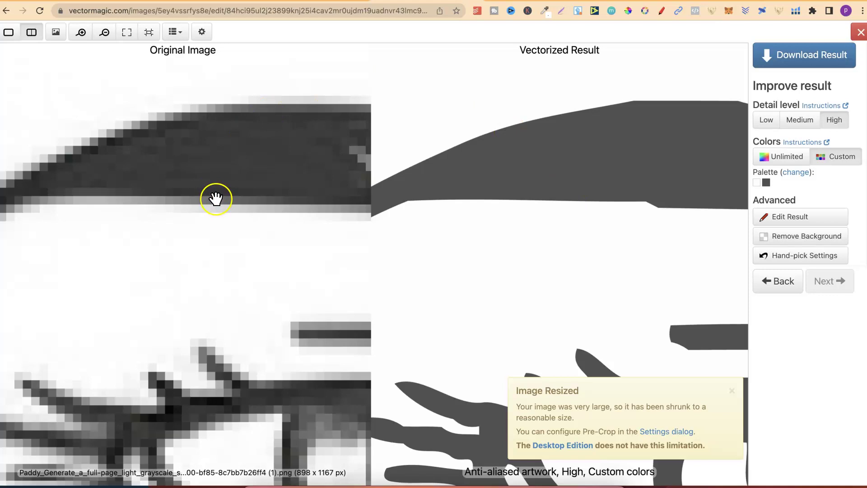
pyautogui.click(357, 118)
pyautogui.click(564, 157)
pyautogui.click(585, 182)
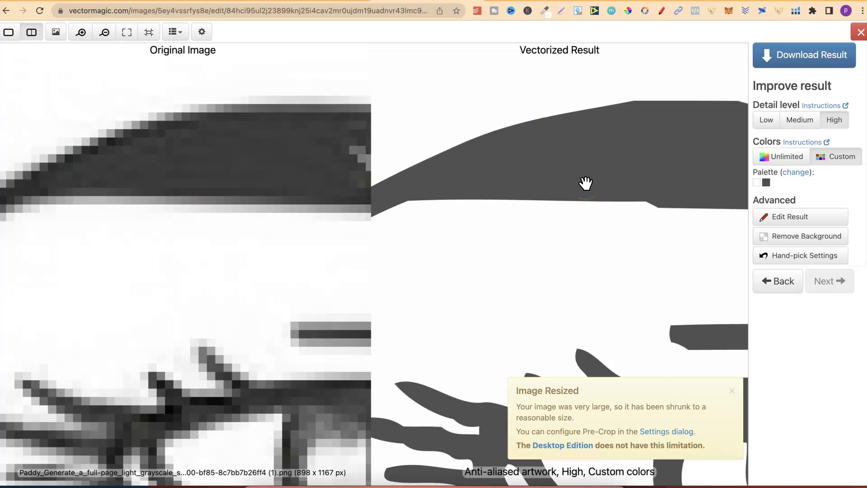
pyautogui.moveTo(590, 232)
pyautogui.mouseDown()
pyautogui.moveTo(583, 116)
pyautogui.moveTo(640, 209)
pyautogui.moveTo(549, 143)
pyautogui.moveTo(536, 194)
pyautogui.moveTo(518, 195)
pyautogui.mouseUp()
pyautogui.scroll(-10, 519, 196)
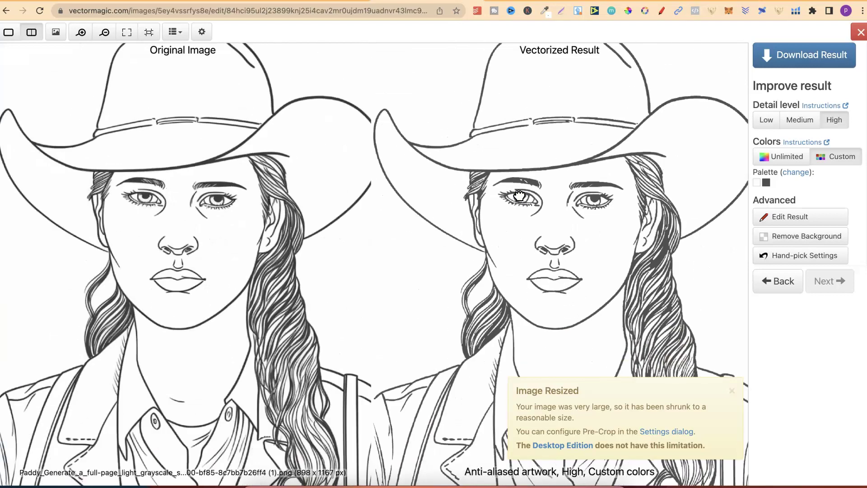
pyautogui.scroll(-3, 519, 196)
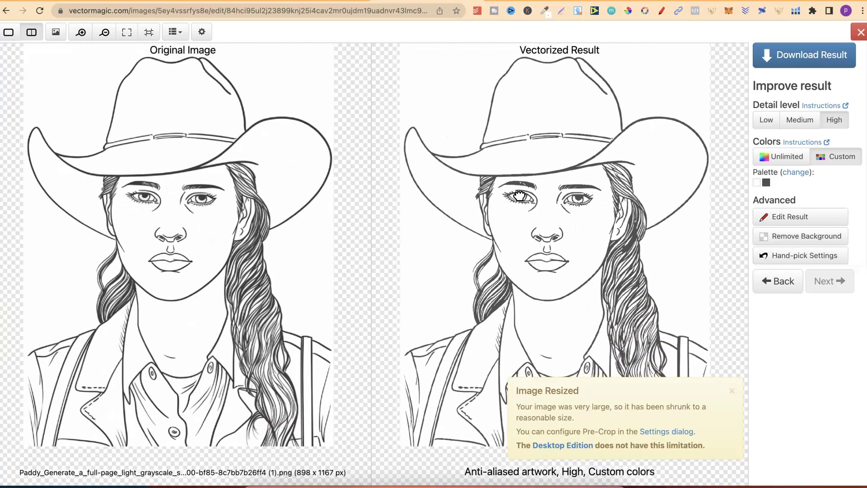
# Dismiss Vector Magic's Image Resized notice and flip to Vectorizer.AI's result and back.
pyautogui.click(732, 390)
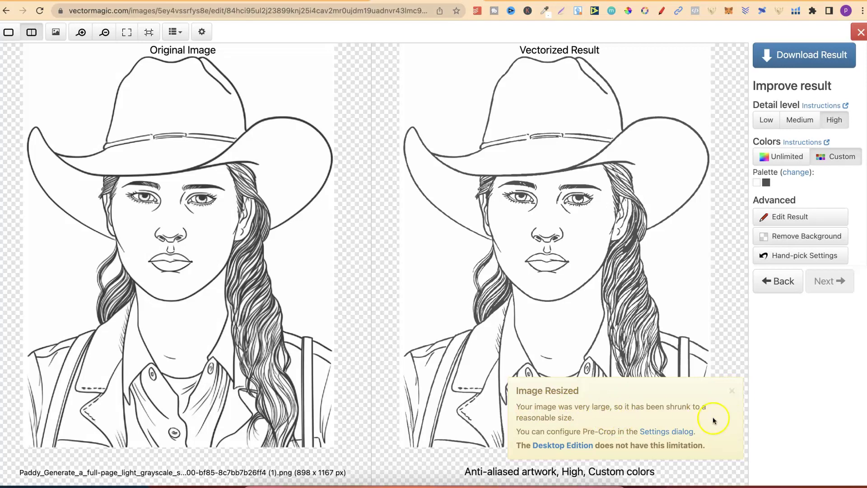
pyautogui.click(731, 391)
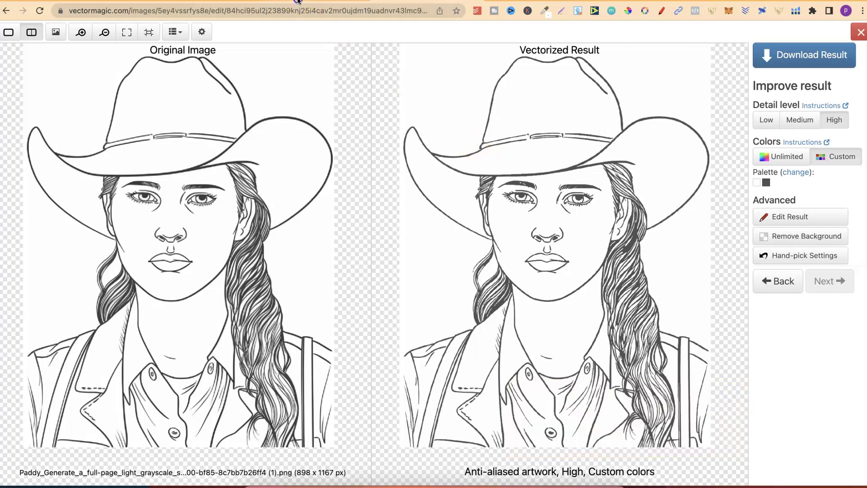
pyautogui.click(298, 1)
pyautogui.click(309, 1)
pyautogui.click(320, 1)
# Alternate between the Vector Magic and Vectorizer.AI cowgirl results, ending on Vectorizer.AI.
pyautogui.click(400, 1)
pyautogui.click(324, 2)
pyautogui.click(397, 1)
pyautogui.click(336, 1)
pyautogui.click(342, 1)
pyautogui.click(346, 1)
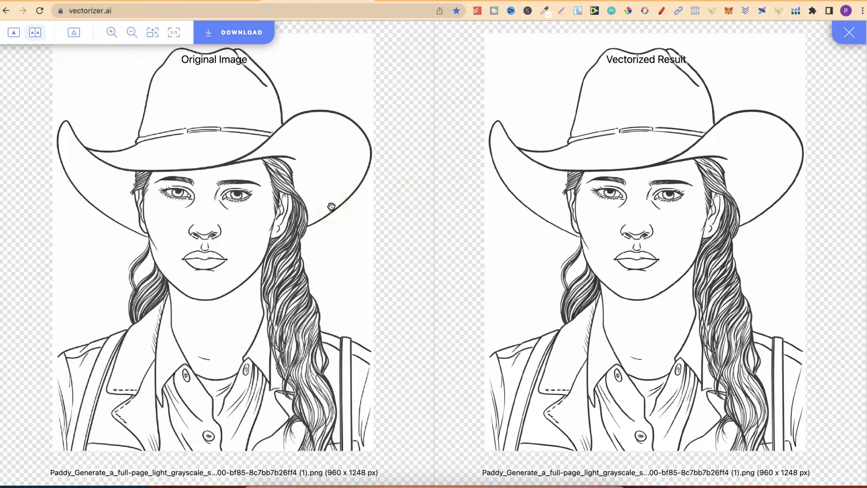
pyautogui.click(434, 5)
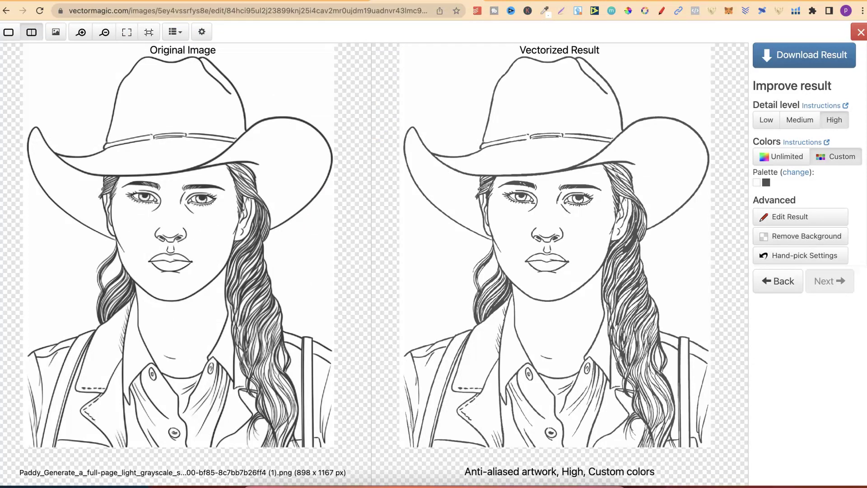
pyautogui.click(310, 2)
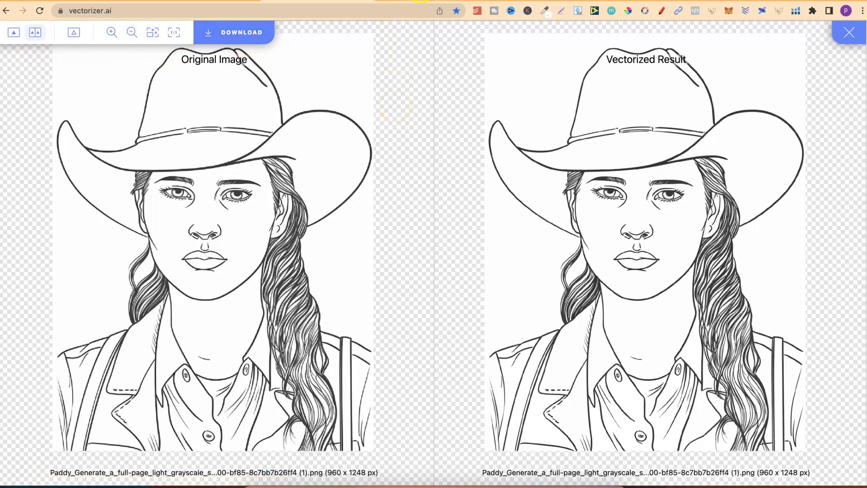
# Review Vector Magic's Fully Automatic and Pre-Crop preferences and close them unchanged.
pyautogui.hotkey('ctrl', 'Tab')
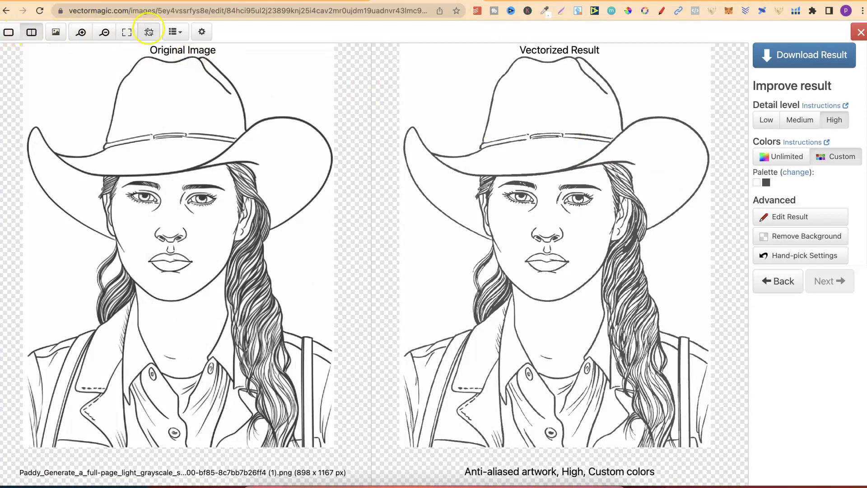
pyautogui.click(201, 31)
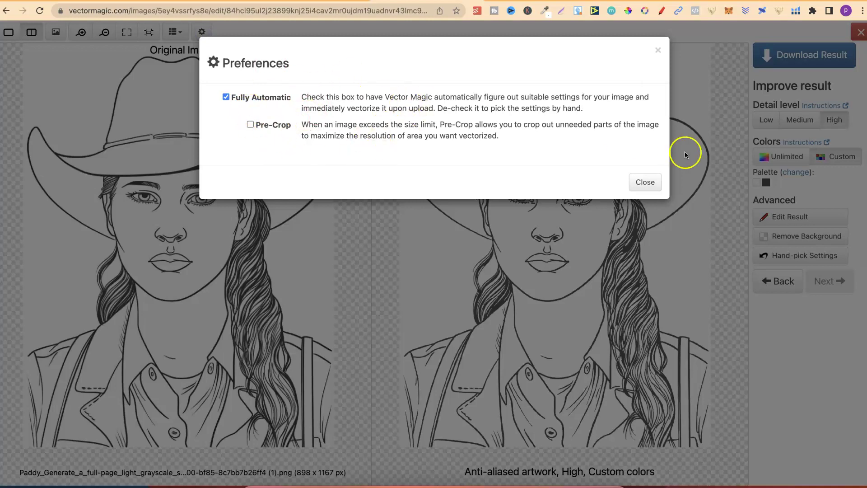
pyautogui.click(655, 185)
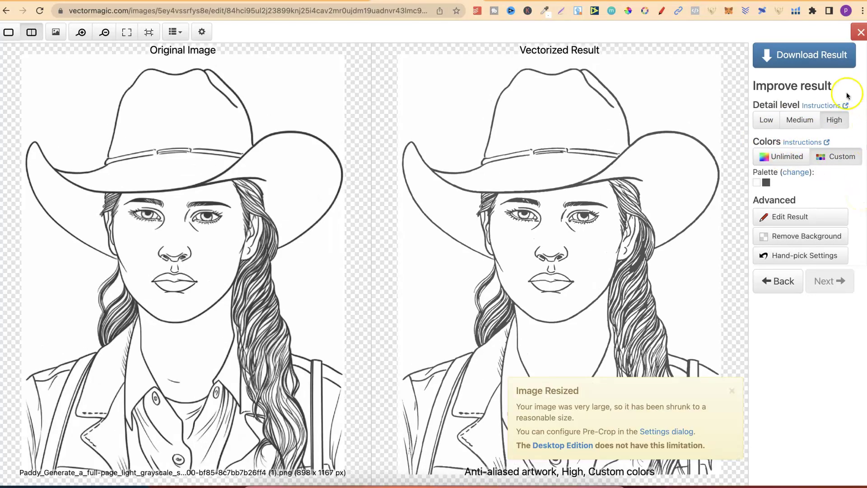
pyautogui.click(842, 106)
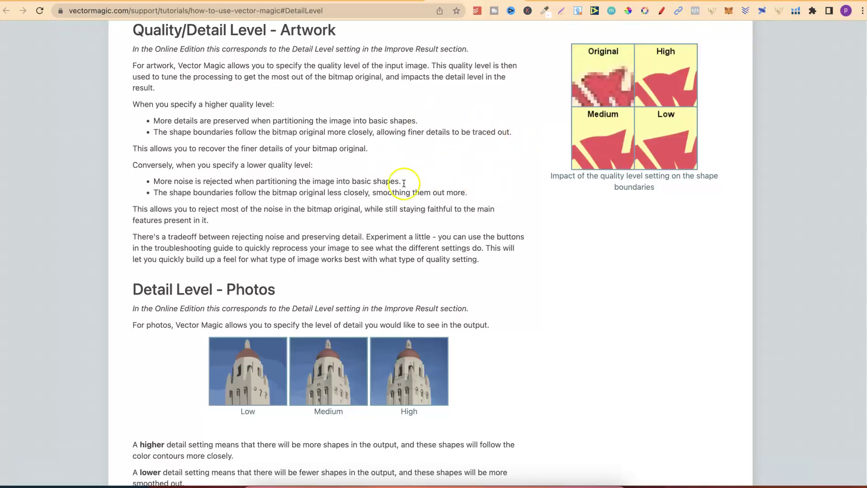
pyautogui.hotkey('ctrl', 'w')
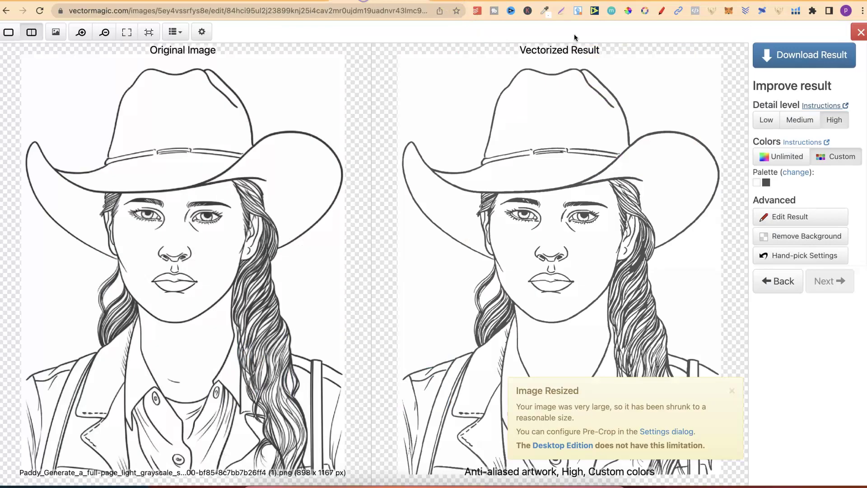
pyautogui.click(798, 143)
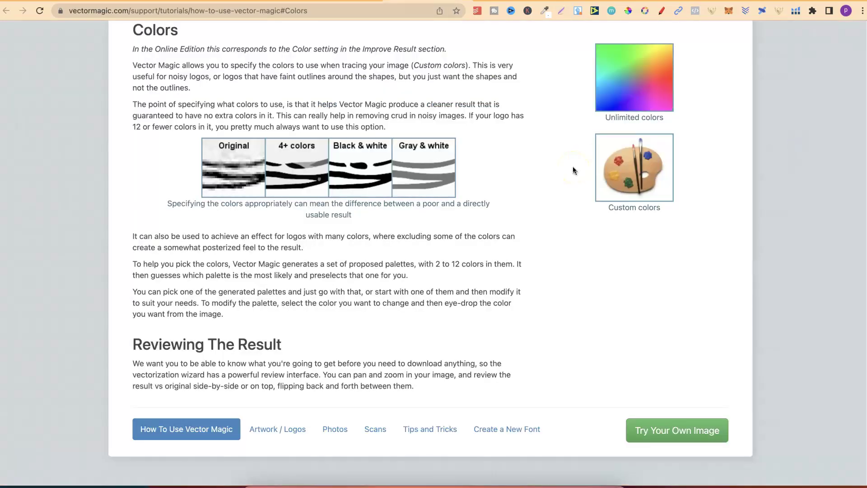
pyautogui.hotkey('ctrl', 'w')
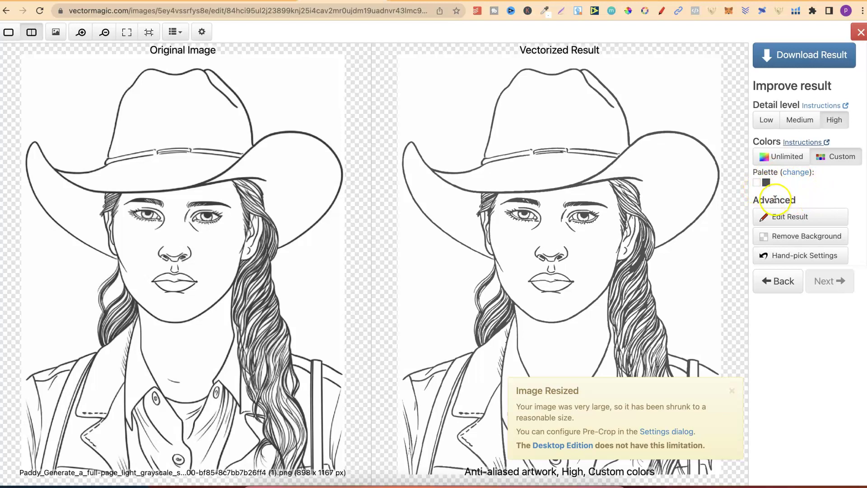
# Highlight Vector Magic's Advanced heading, then switch to Vectorizer.AI's comparison.
pyautogui.doubleClick(775, 199)
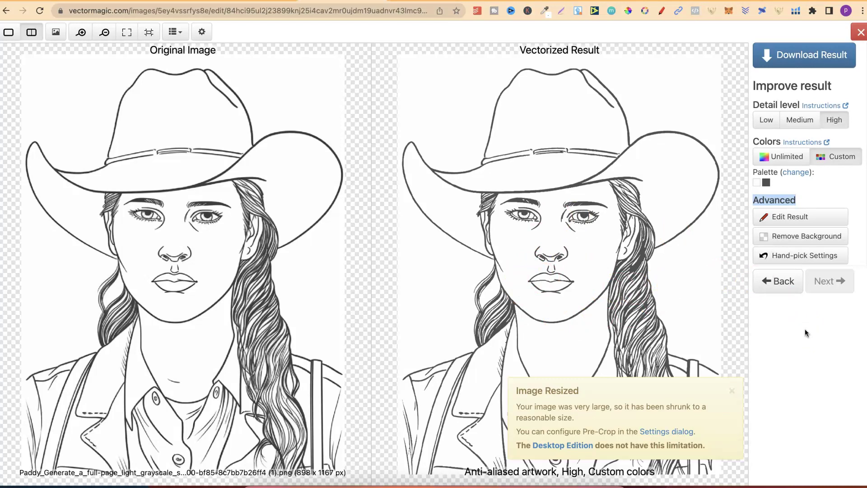
pyautogui.click(260, 2)
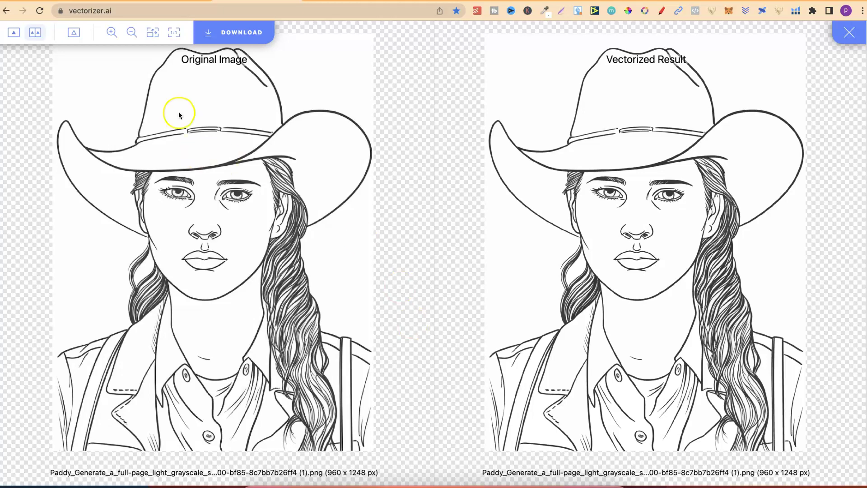
# Recheck Vector Magic's result, then open Vectorizer.AI's download options for the cowgirl.
pyautogui.click(343, 0)
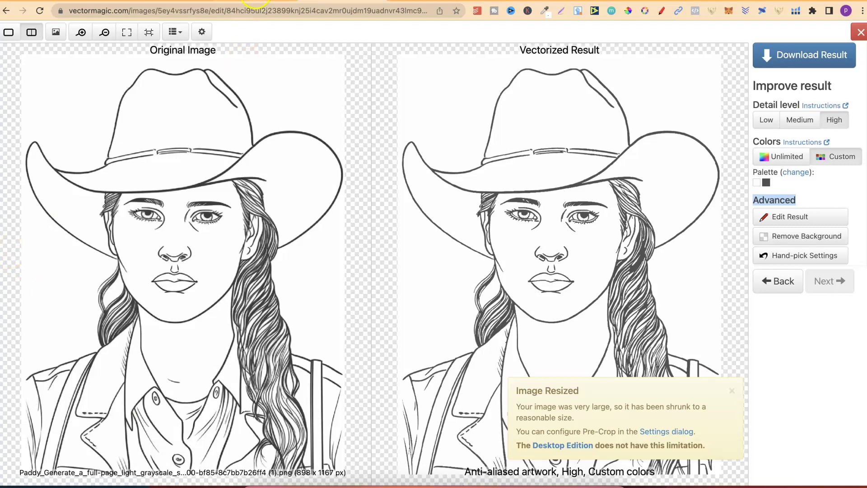
pyautogui.click(255, 0)
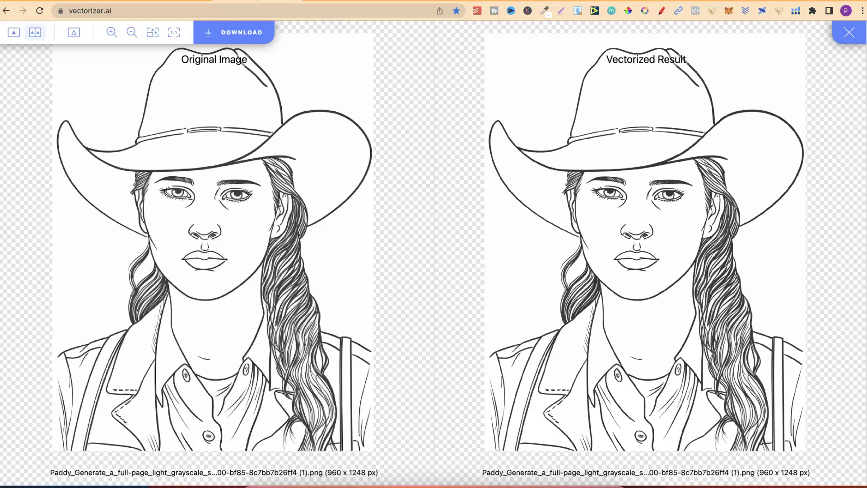
pyautogui.click(262, 30)
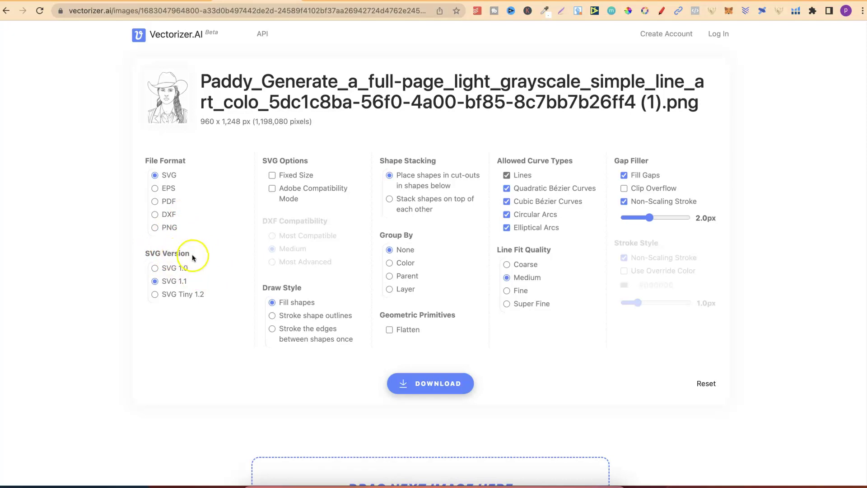
# Highlight the SVG Options, Draw Style, Geometric Primitives, Curve Types, Line Fit Quality and Gap Filler settings.
pyautogui.moveTo(263, 161); pyautogui.dragTo(315, 162)
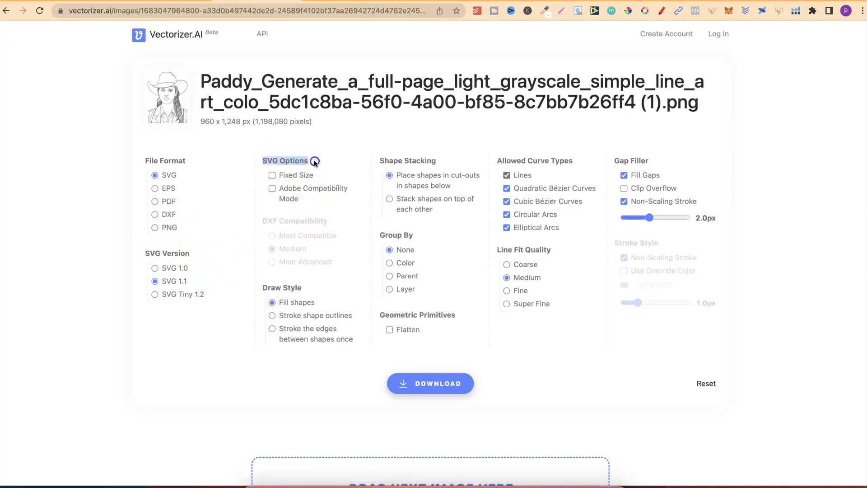
pyautogui.moveTo(300, 287); pyautogui.dragTo(256, 291)
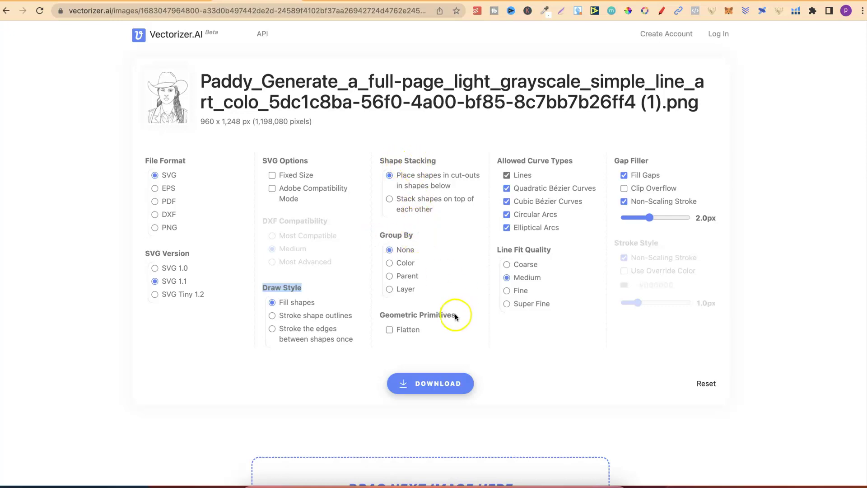
pyautogui.moveTo(456, 315); pyautogui.dragTo(376, 316)
pyautogui.doubleClick(539, 161)
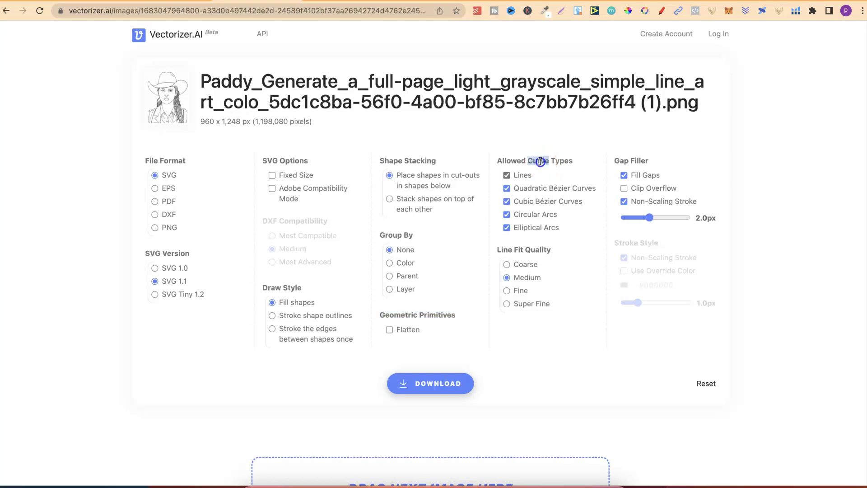
pyautogui.moveTo(551, 250); pyautogui.dragTo(497, 250)
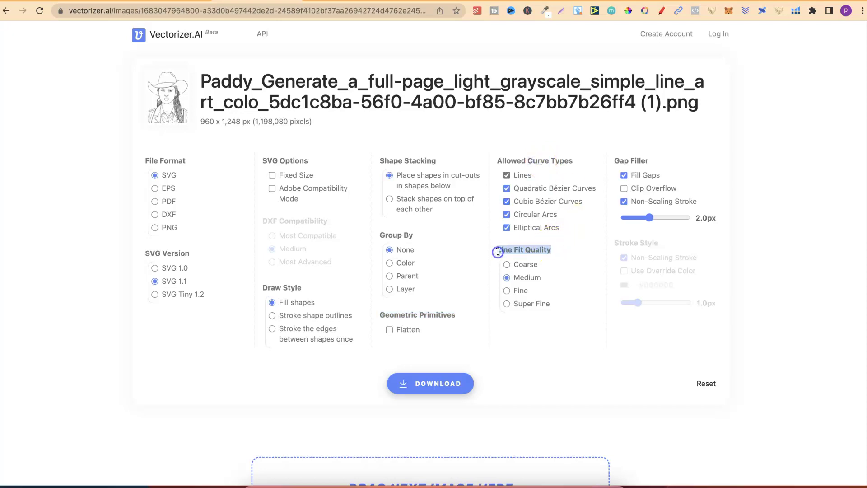
pyautogui.moveTo(650, 161); pyautogui.dragTo(610, 163)
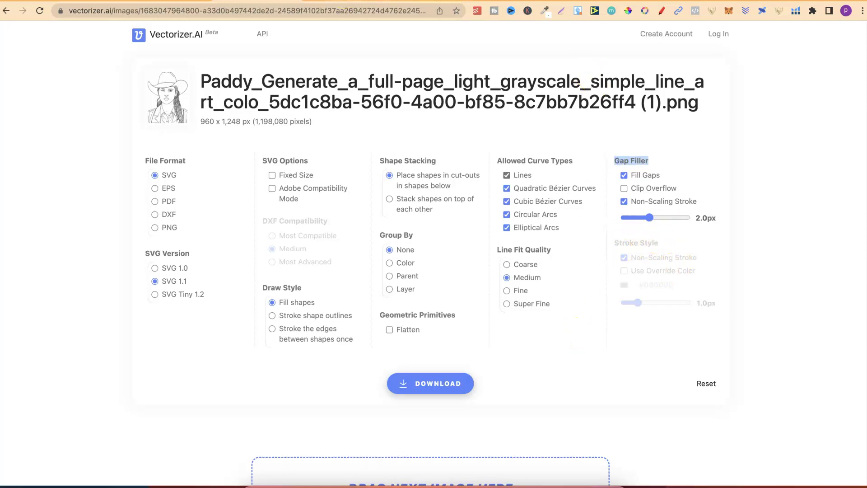
pyautogui.hotkey('ctrl', 'Tab')
pyautogui.click(786, 55)
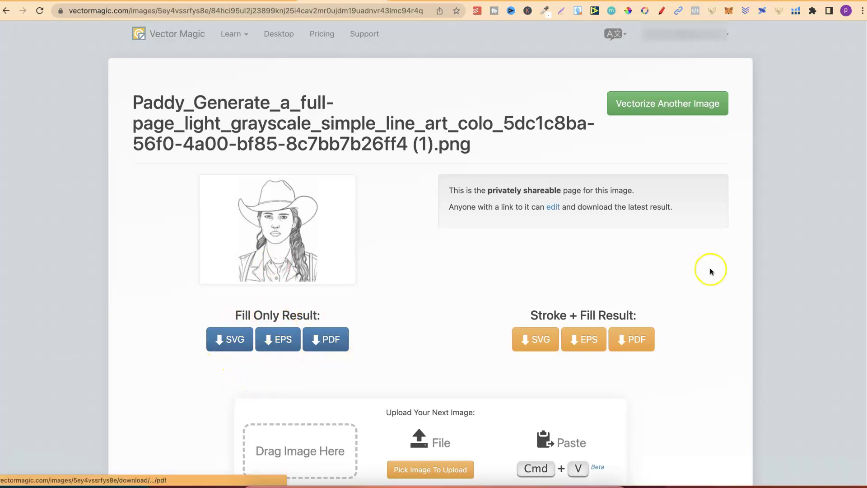
pyautogui.scroll(-9, 710, 268)
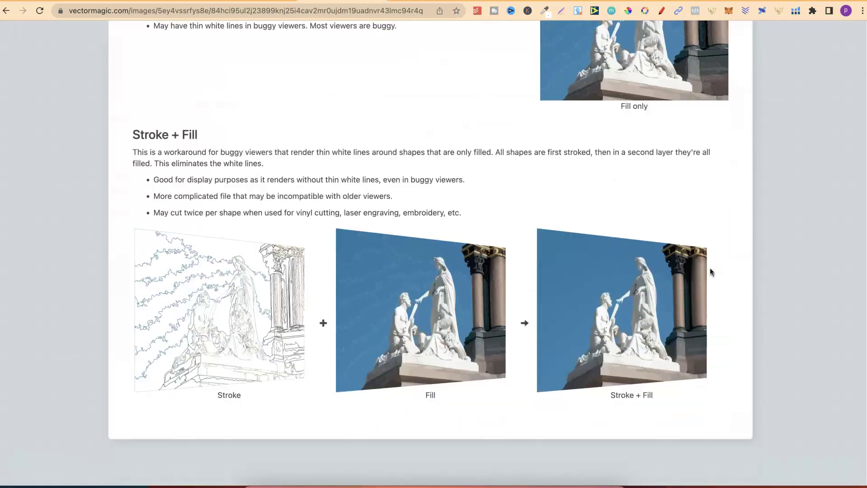
pyautogui.scroll(-4, 710, 271)
pyautogui.scroll(10, 710, 271)
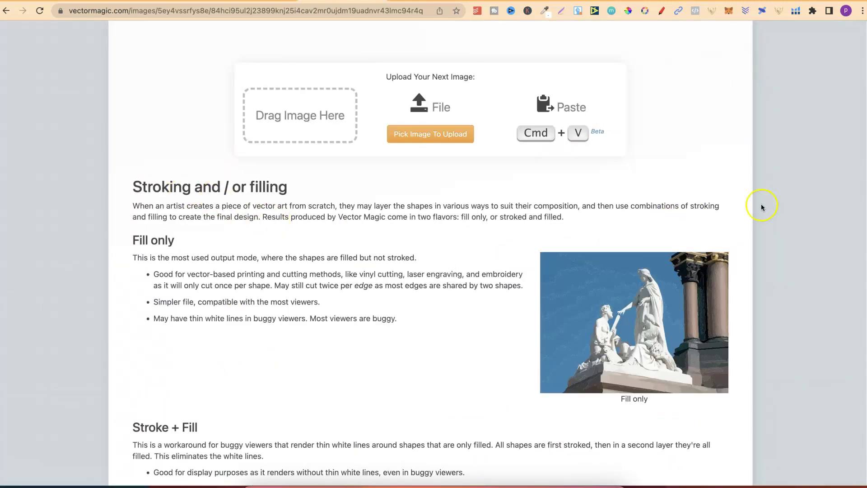
pyautogui.scroll(8, 760, 204)
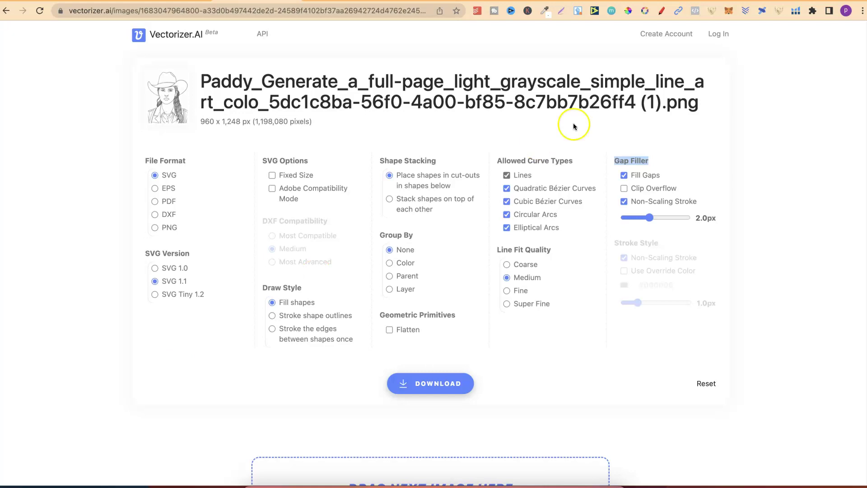
# Return to the Vectorizer.AI home page and highlight its 'Free while in Beta.' note.
pyautogui.click(672, 1)
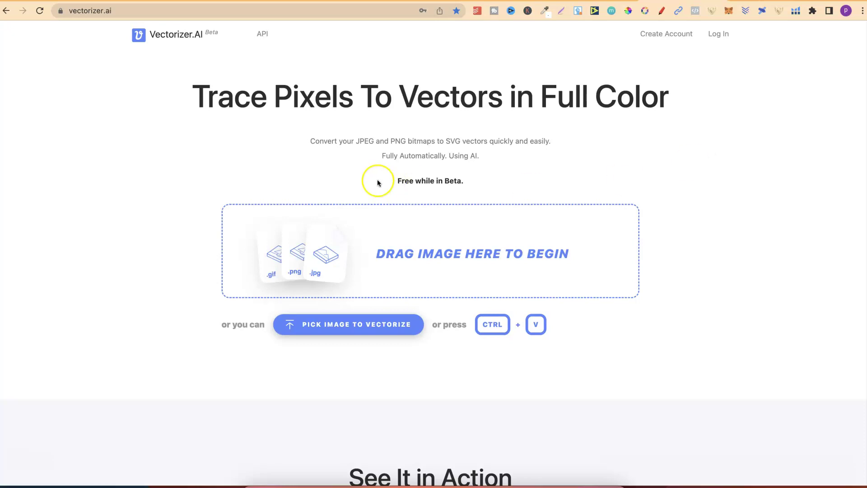
pyautogui.moveTo(396, 181); pyautogui.dragTo(478, 184)
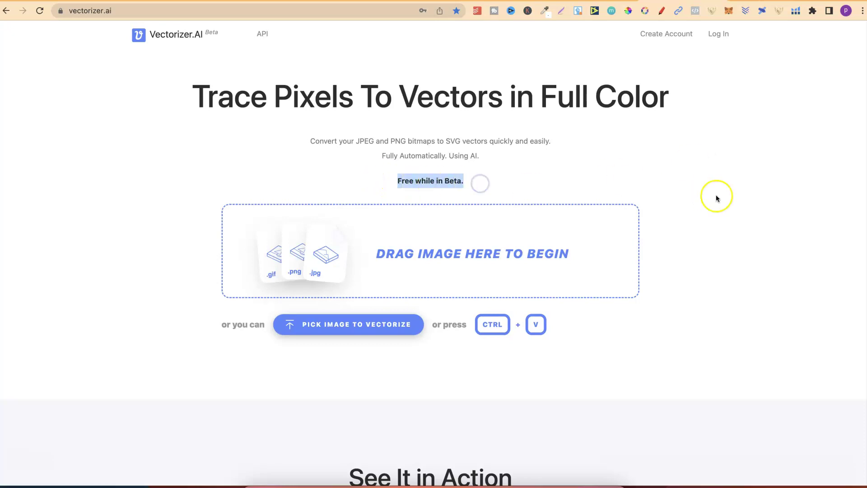
# Scroll the Vectorizer.AI home page past How It Works and Full Featured to the FAQ.
pyautogui.scroll(-10, 756, 227)
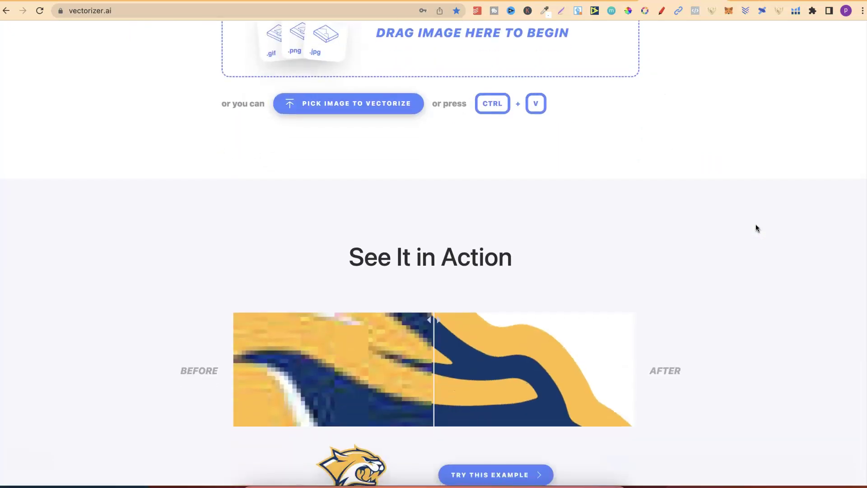
pyautogui.scroll(-5, 756, 228)
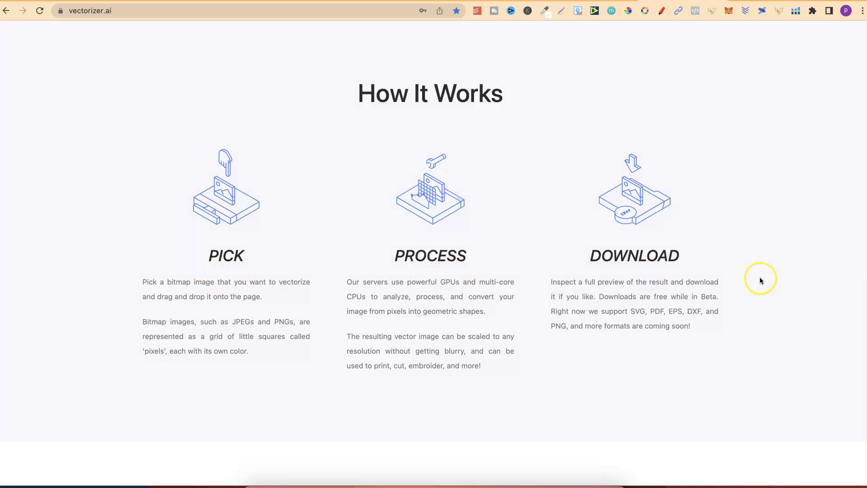
pyautogui.scroll(-8, 758, 280)
pyautogui.scroll(-2, 759, 280)
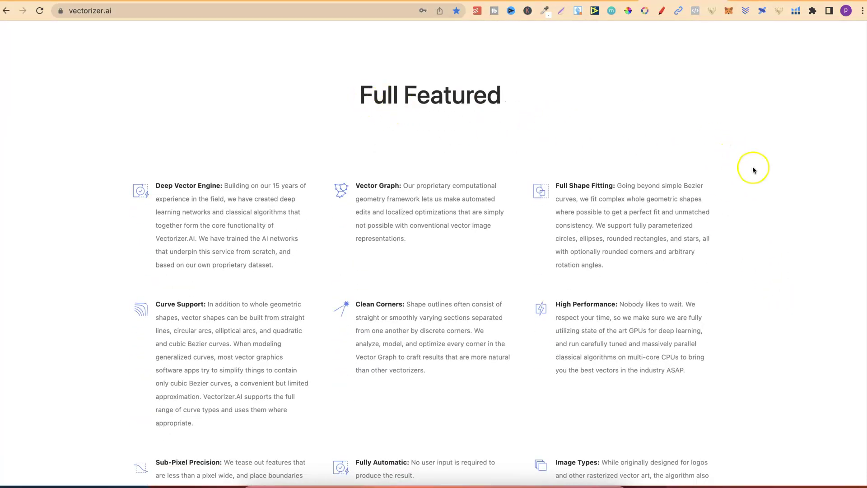
pyautogui.scroll(-2, 771, 212)
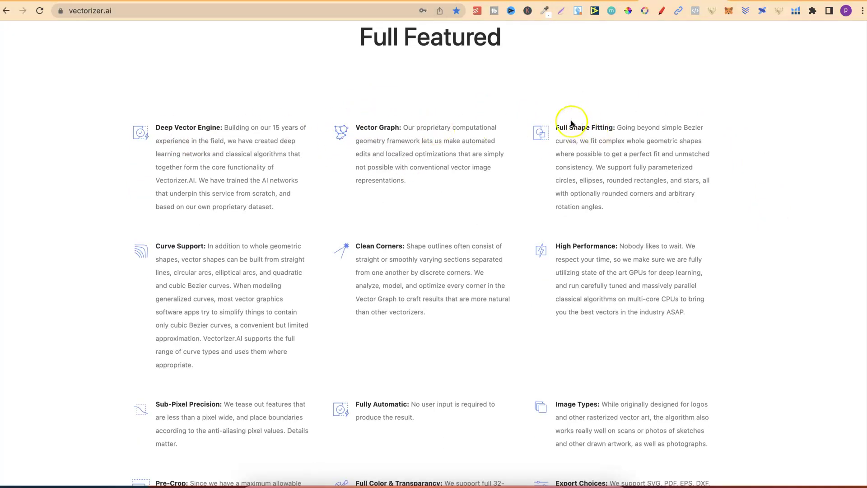
pyautogui.scroll(-10, 795, 210)
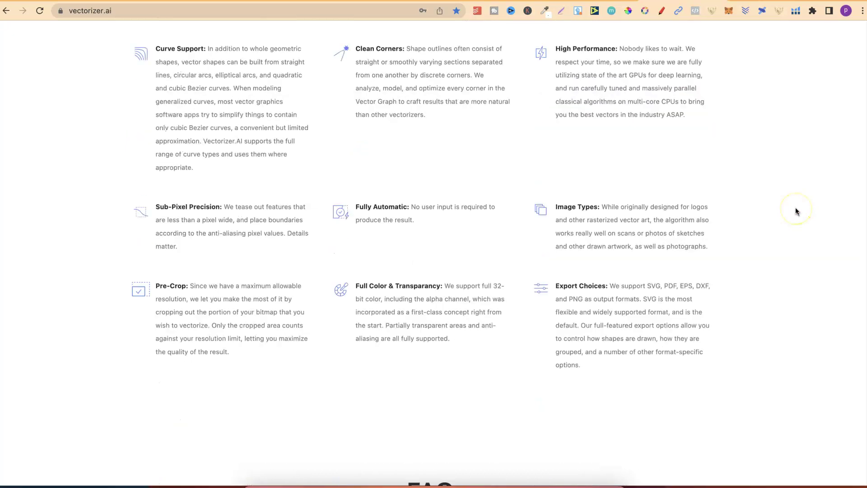
pyautogui.scroll(-4, 796, 210)
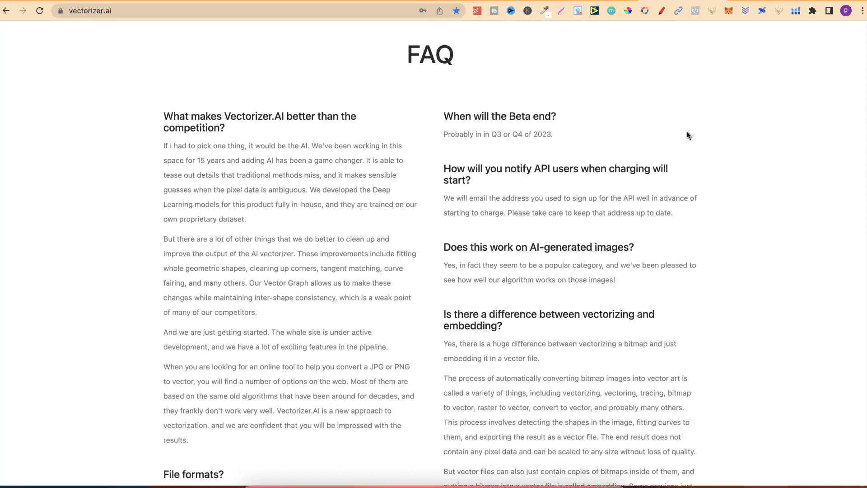
# Highlight the FAQ answer 'The service is free while in beta.' and scroll back up.
pyautogui.scroll(-2, 782, 268)
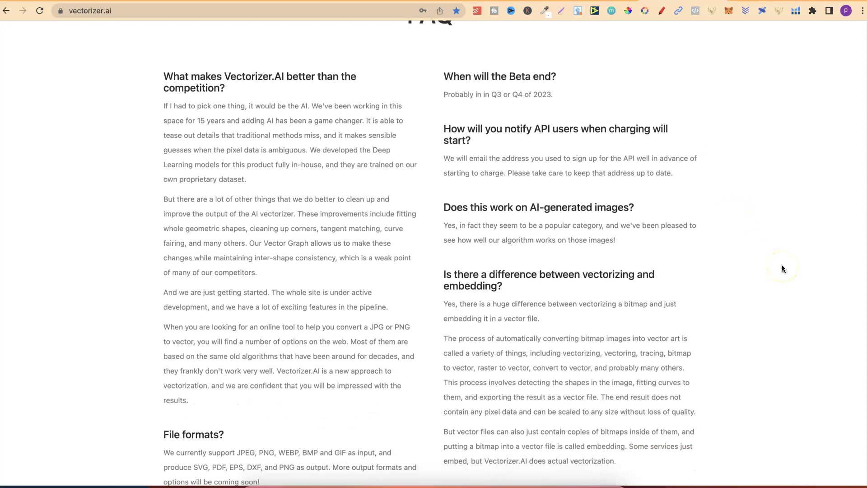
pyautogui.scroll(-8, 782, 268)
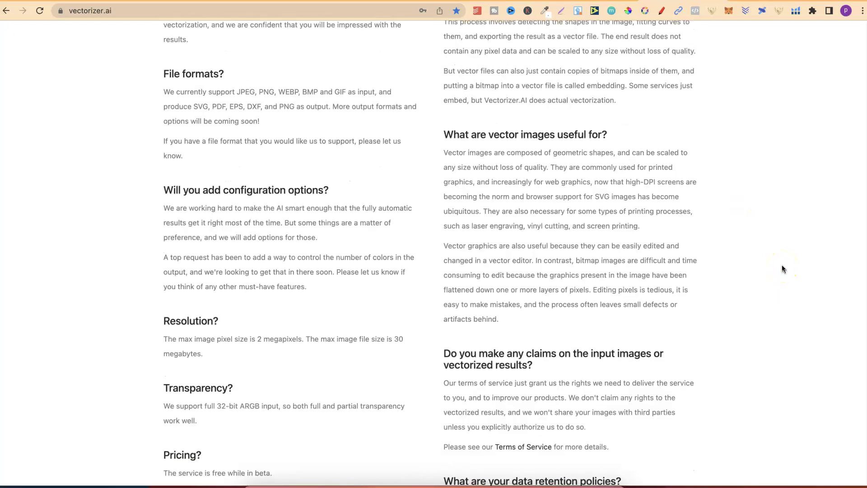
pyautogui.scroll(3, 781, 268)
pyautogui.scroll(-1, 782, 268)
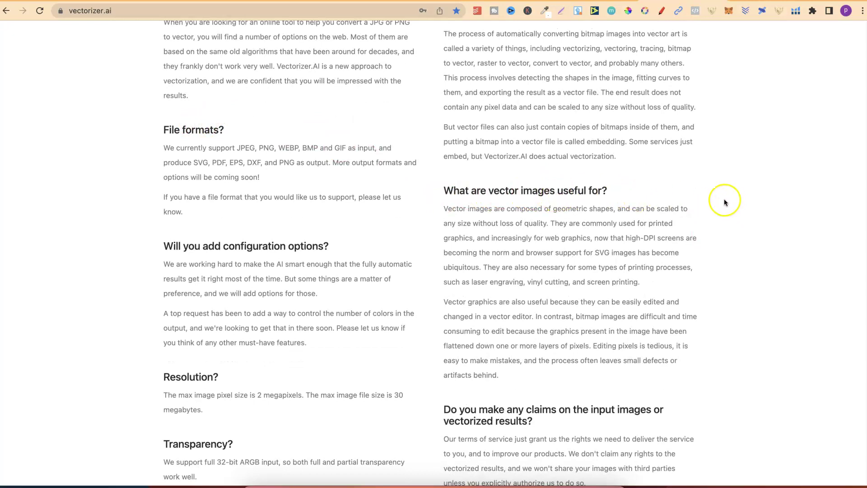
pyautogui.scroll(-4, 779, 238)
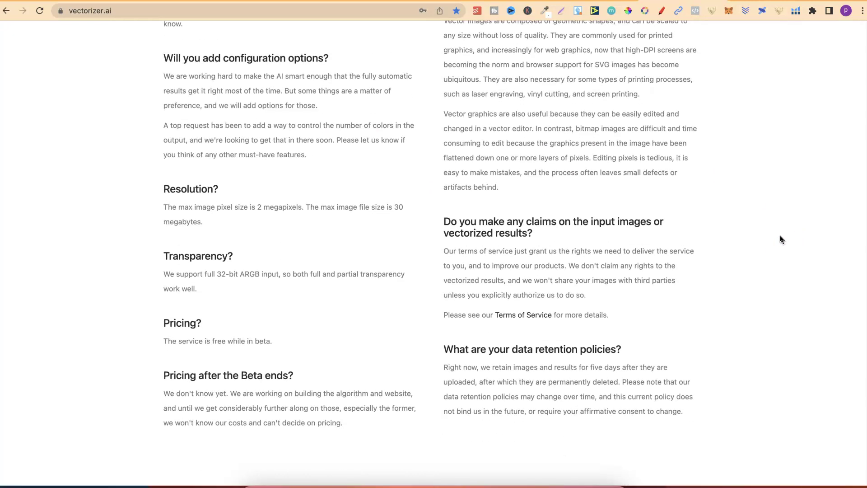
pyautogui.scroll(-2, 781, 239)
pyautogui.click(162, 240)
pyautogui.moveTo(162, 240); pyautogui.dragTo(278, 246)
pyautogui.scroll(15, 798, 261)
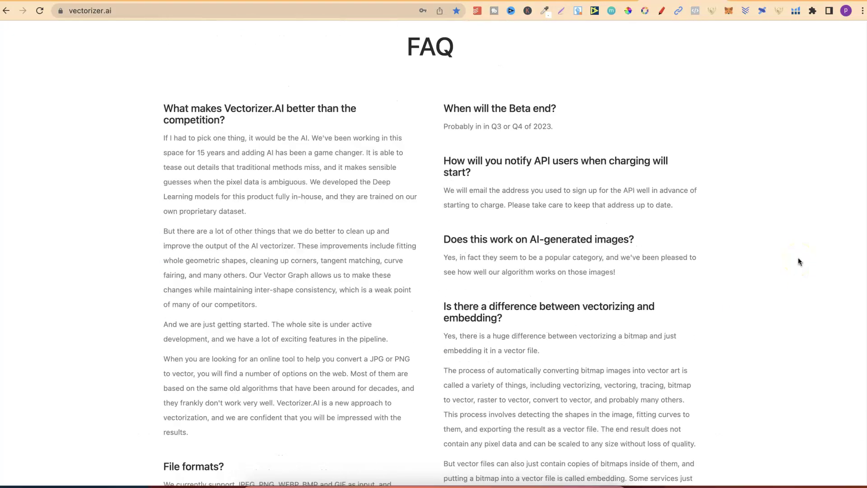
pyautogui.scroll(15, 798, 260)
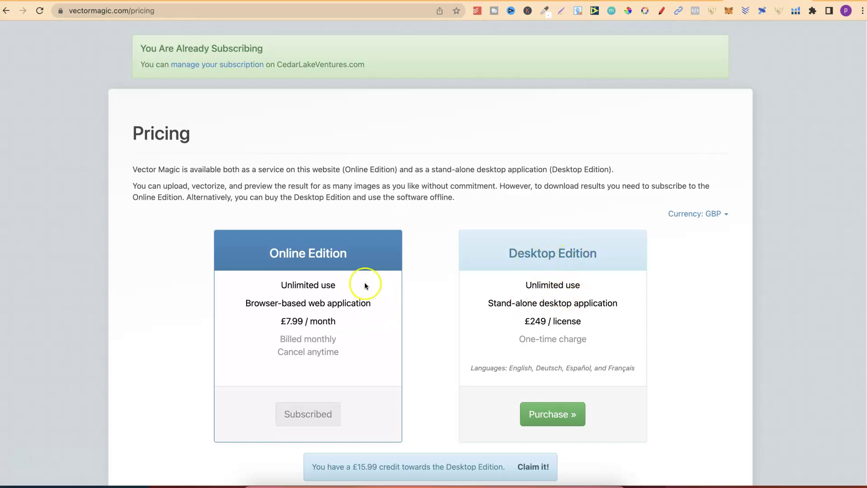
# Highlight the Online Edition name, the £249 one-time Desktop Edition price and its stand-alone application note.
pyautogui.moveTo(354, 255); pyautogui.dragTo(268, 256)
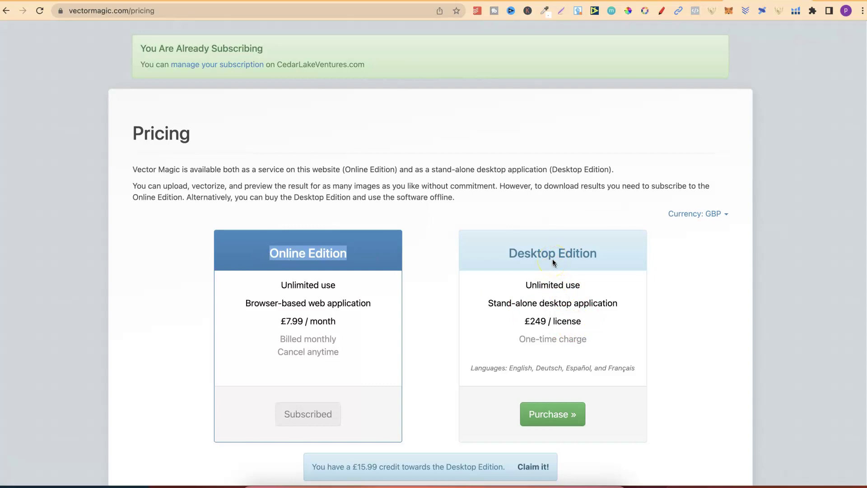
pyautogui.click(534, 323)
pyautogui.moveTo(533, 323); pyautogui.dragTo(546, 323)
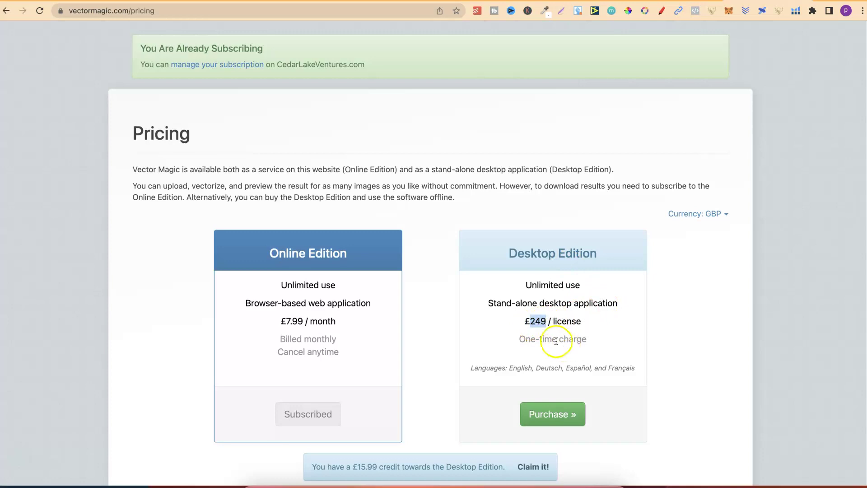
pyautogui.tripleClick(551, 338)
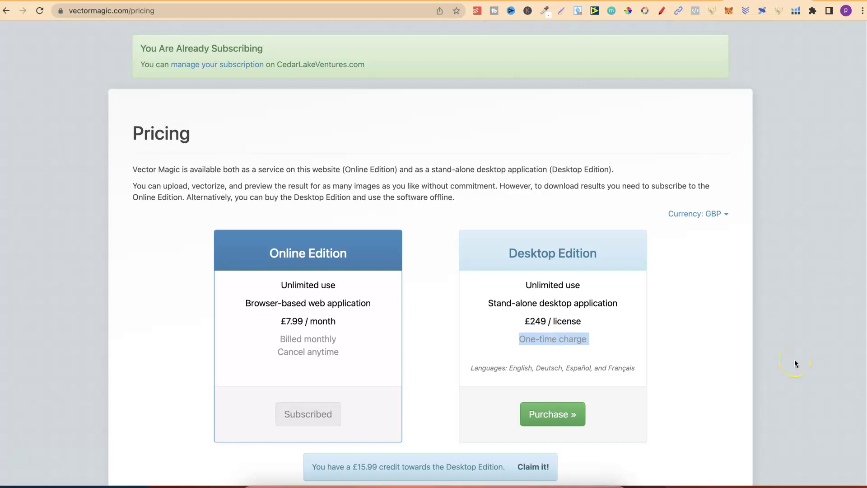
pyautogui.scroll(-2, 794, 361)
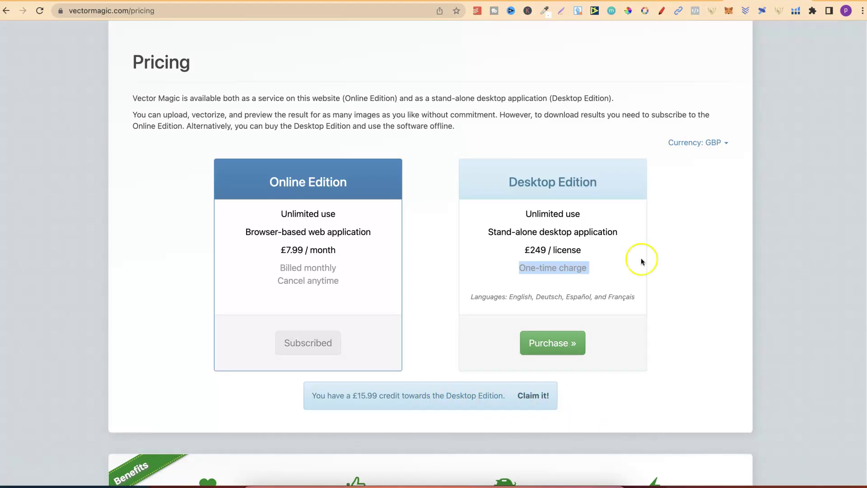
pyautogui.moveTo(493, 232); pyautogui.dragTo(620, 242)
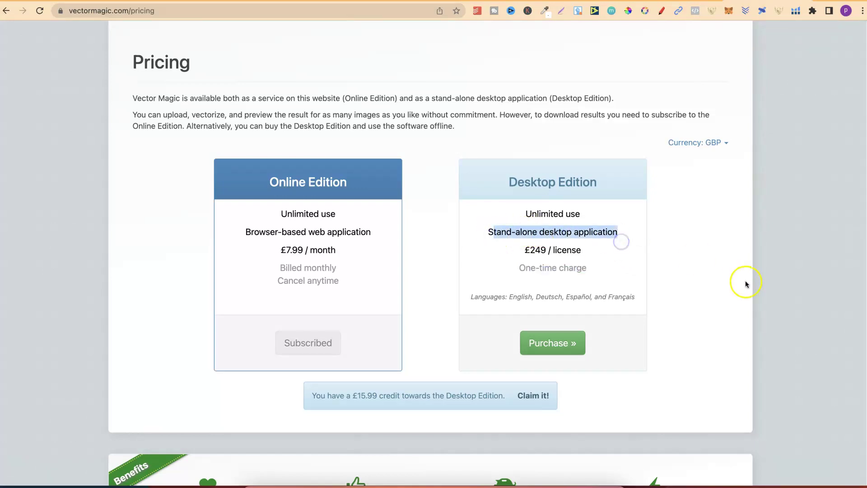
pyautogui.scroll(-5, 802, 316)
# Scroll to the Online versus Desktop feature matrix, highlight its rows, then the Batch processing row.
pyautogui.scroll(-7, 802, 319)
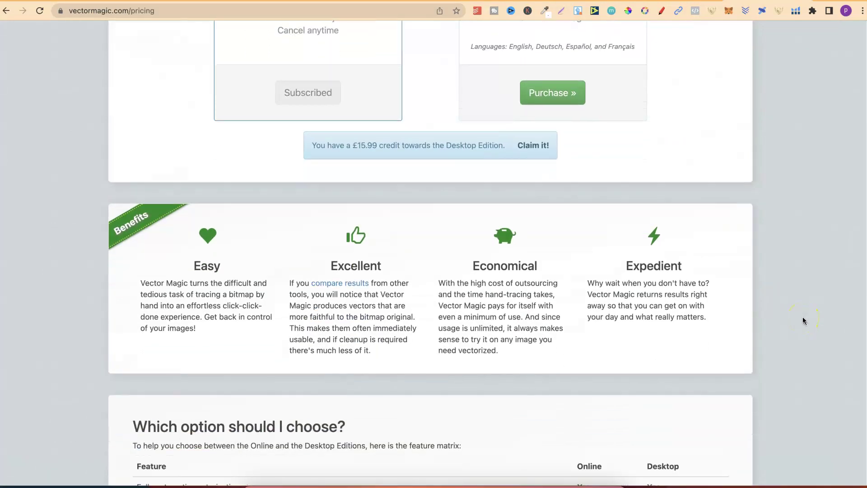
pyautogui.scroll(-1, 803, 320)
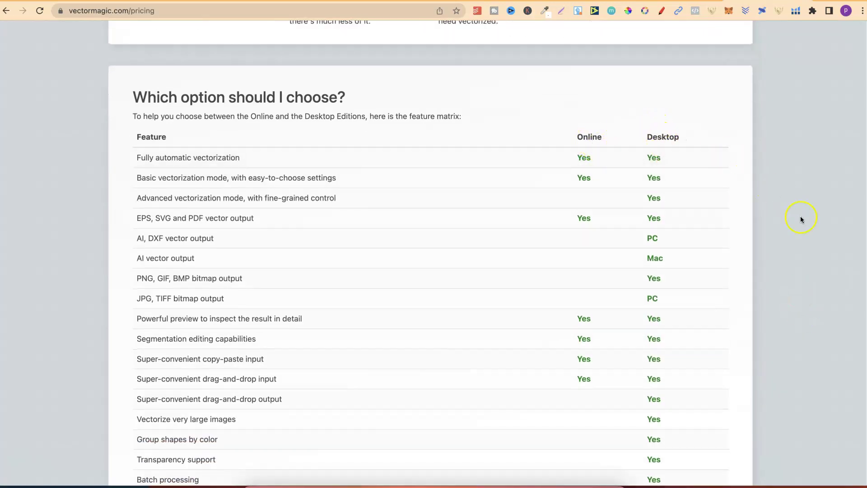
pyautogui.scroll(-1, 804, 230)
pyautogui.scroll(-1, 804, 233)
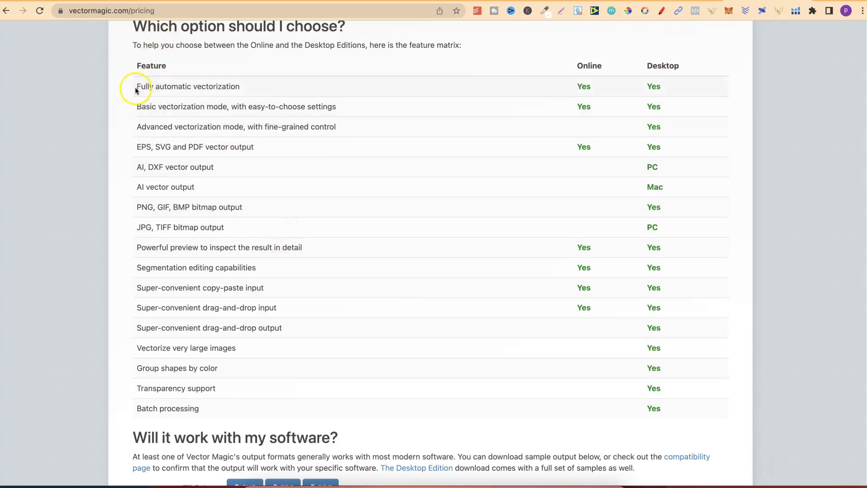
pyautogui.moveTo(137, 87); pyautogui.dragTo(263, 408)
pyautogui.click(805, 357)
pyautogui.tripleClick(172, 408)
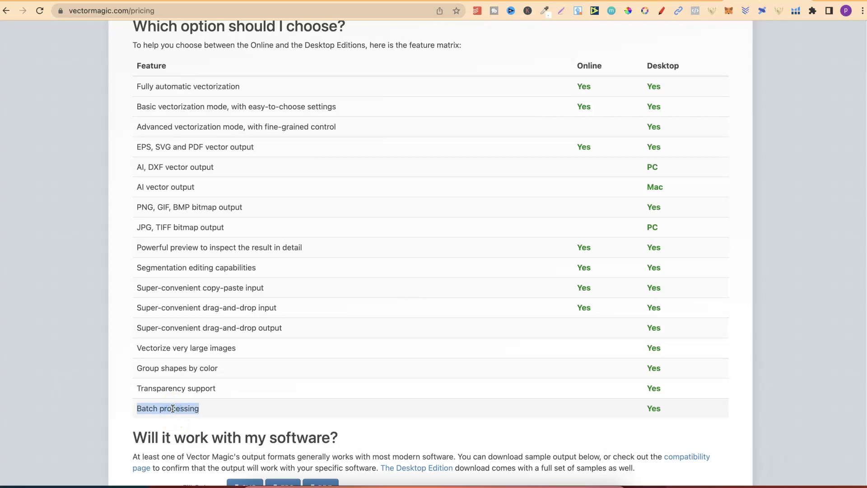
# Glance at the cowgirl PNG's Vectorizer.AI download options, then return to the Vector Magic pricing page.
pyautogui.click(256, 1)
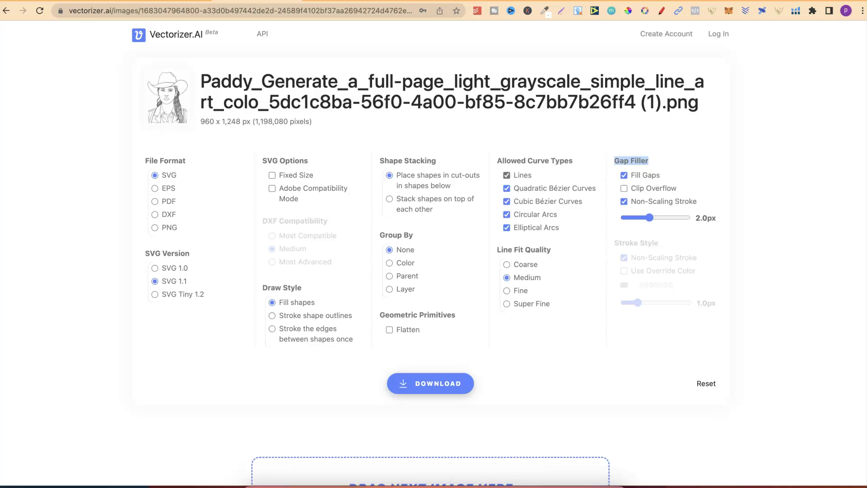
pyautogui.click(322, 2)
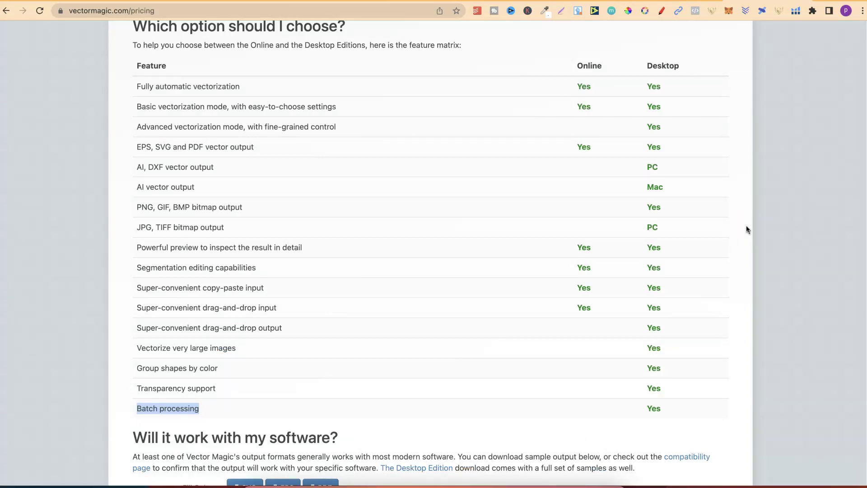
# Scroll through the rest of Vector Magic's feature matrix and its Easy, Excellent, Economical, Expedient benefits.
pyautogui.click(190, 407)
pyautogui.scroll(-1, 797, 229)
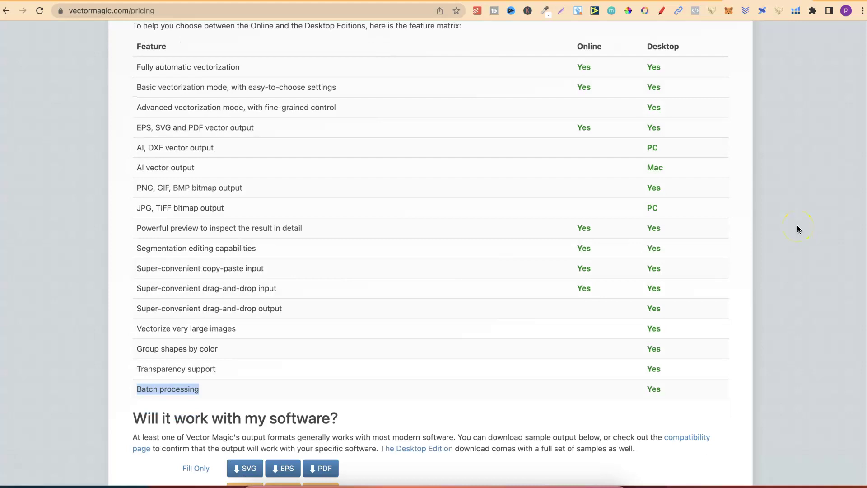
pyautogui.scroll(6, 797, 219)
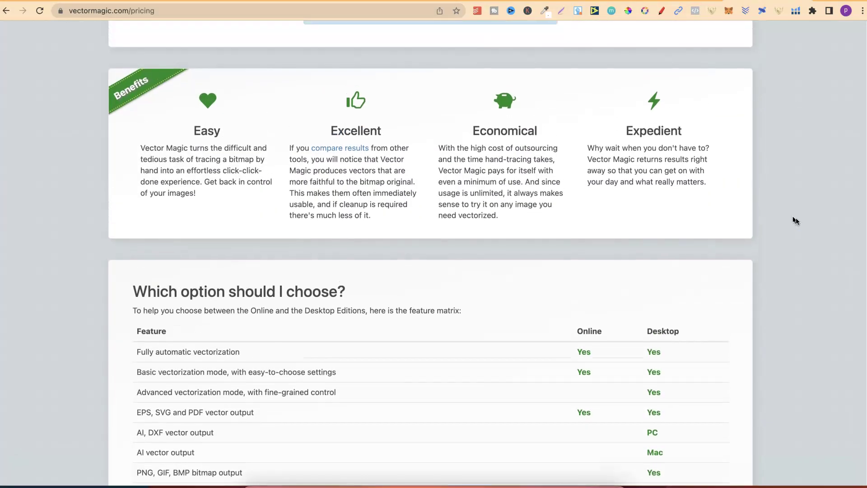
# Cycle to the cowgirl image results, then switch to the Vectorizer.AI home page with the drop zone.
pyautogui.hotkey('ctrl', 'Tab')
pyautogui.hotkey('ctrl', 'Tab')
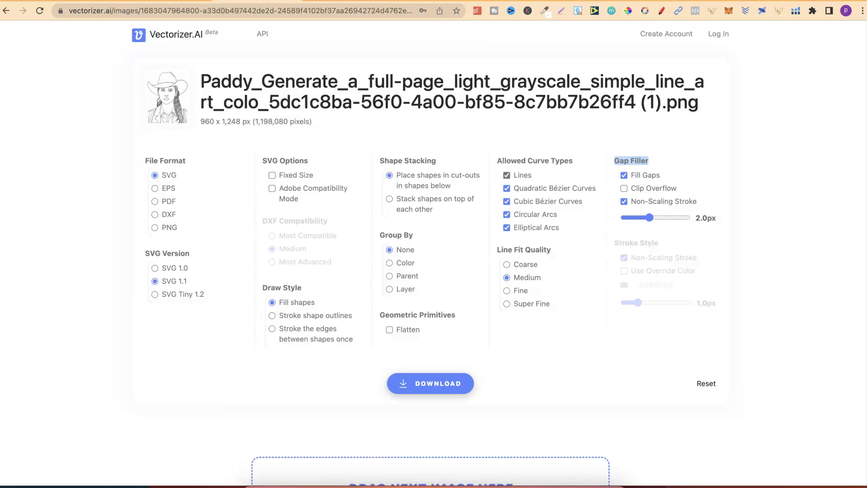
pyautogui.click(316, 0)
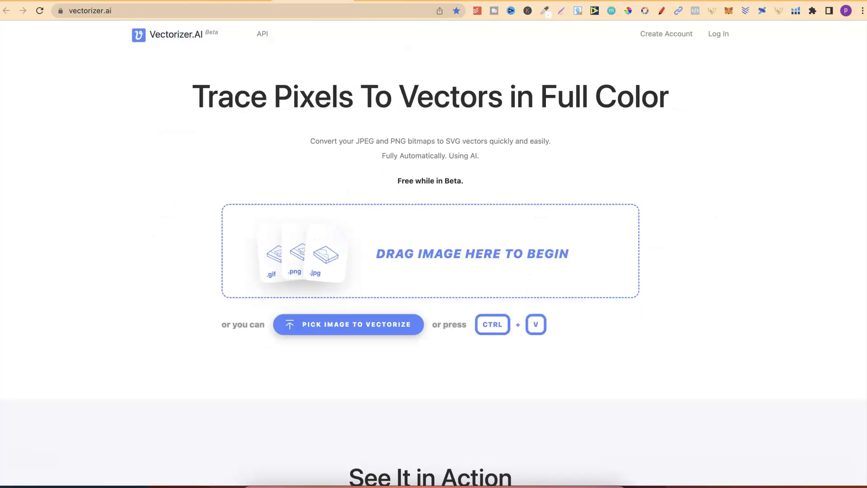